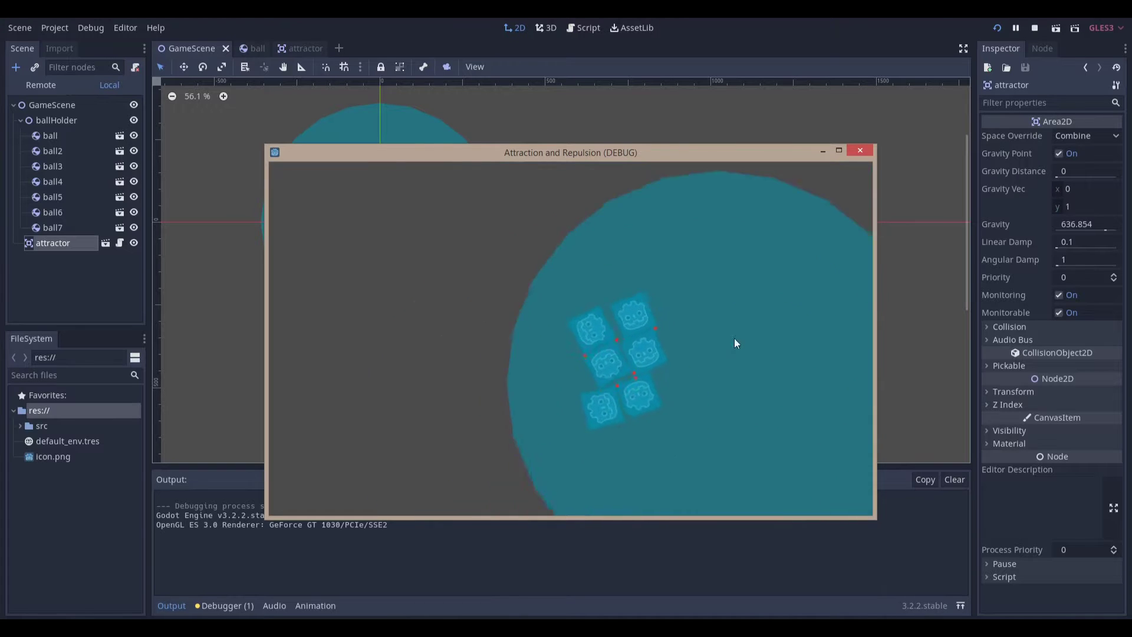
# Close the running game, then delete the icon sprite node from the attractor scene
pyautogui.click(860, 152)
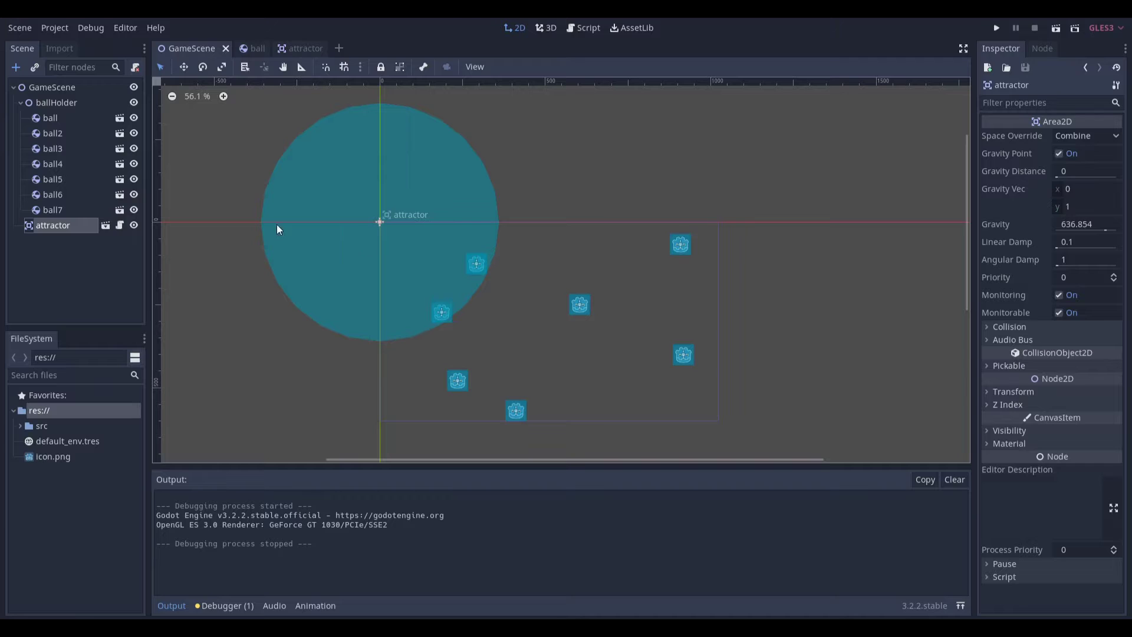
pyautogui.click(579, 179)
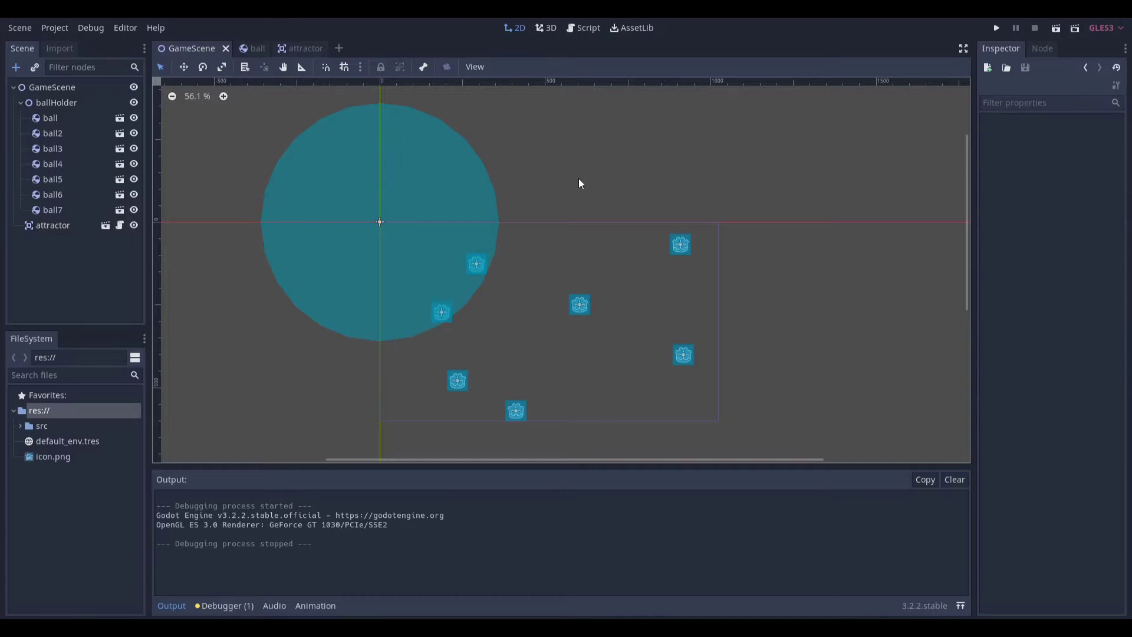
pyautogui.click(294, 48)
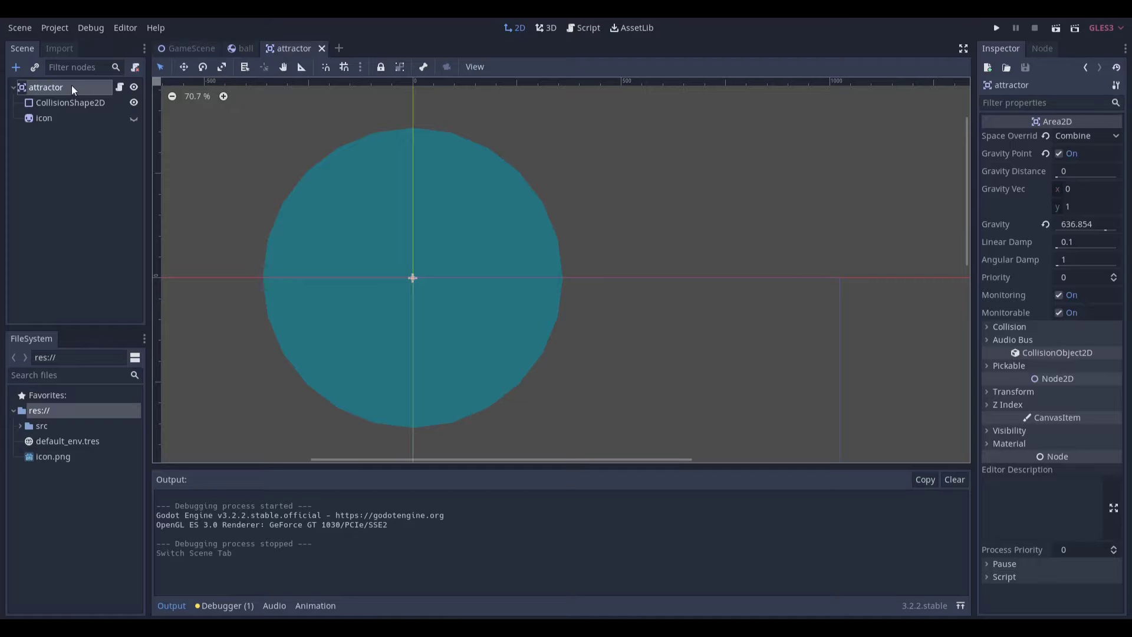
pyautogui.click(44, 119)
pyautogui.press('Delete')
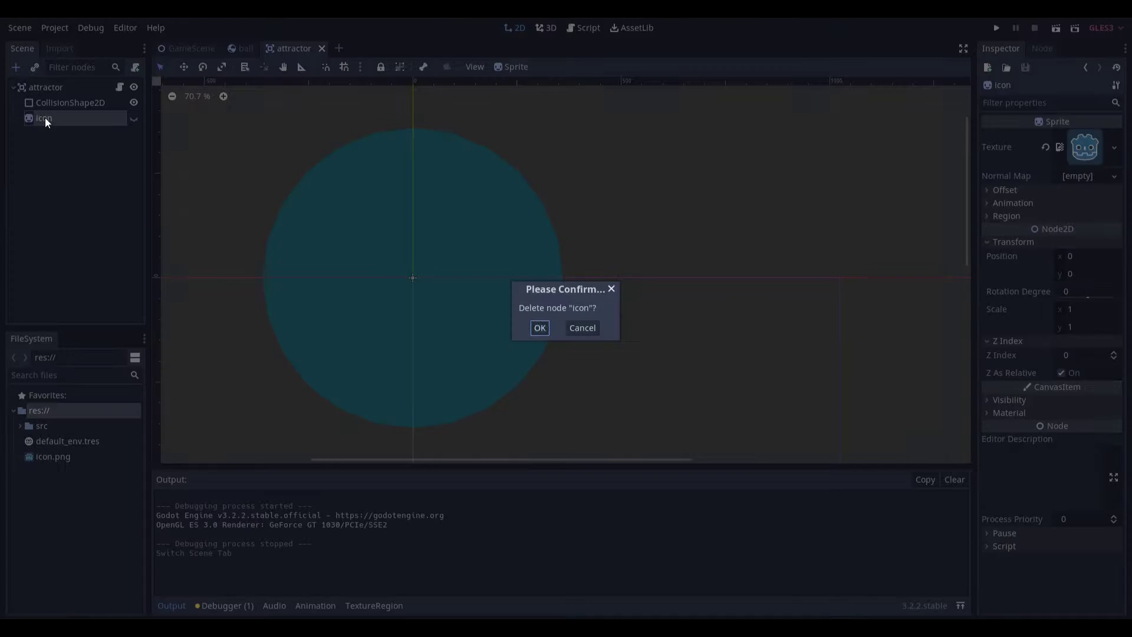
pyautogui.press('Return')
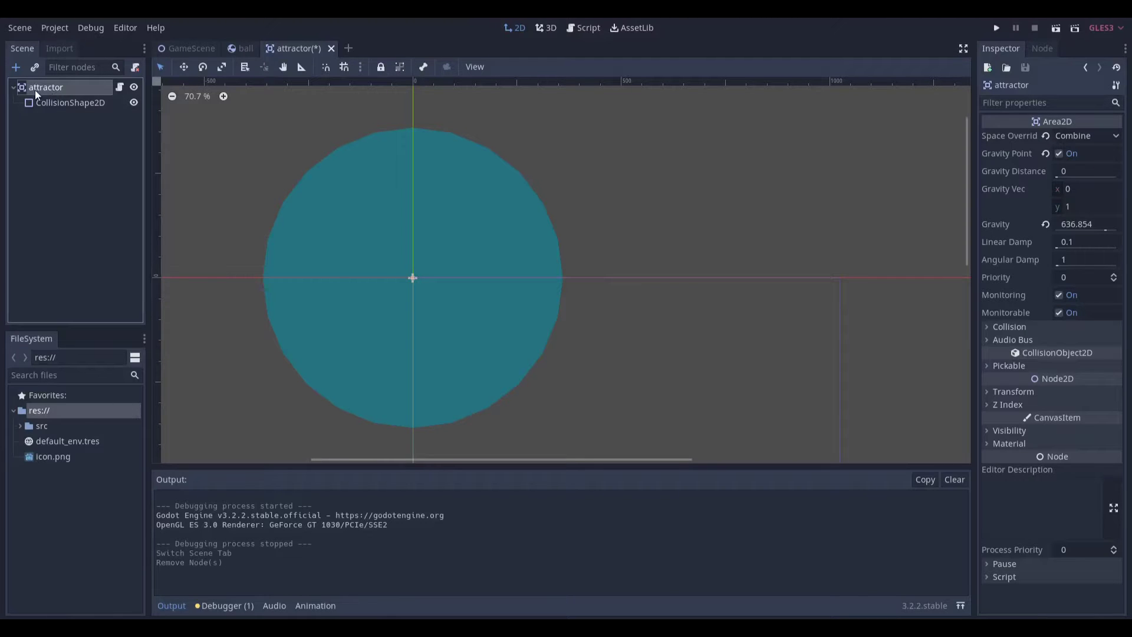
# Examine the attractor's mouse-following script, test-run the attractor scene on its own and close the game
pyautogui.click(118, 86)
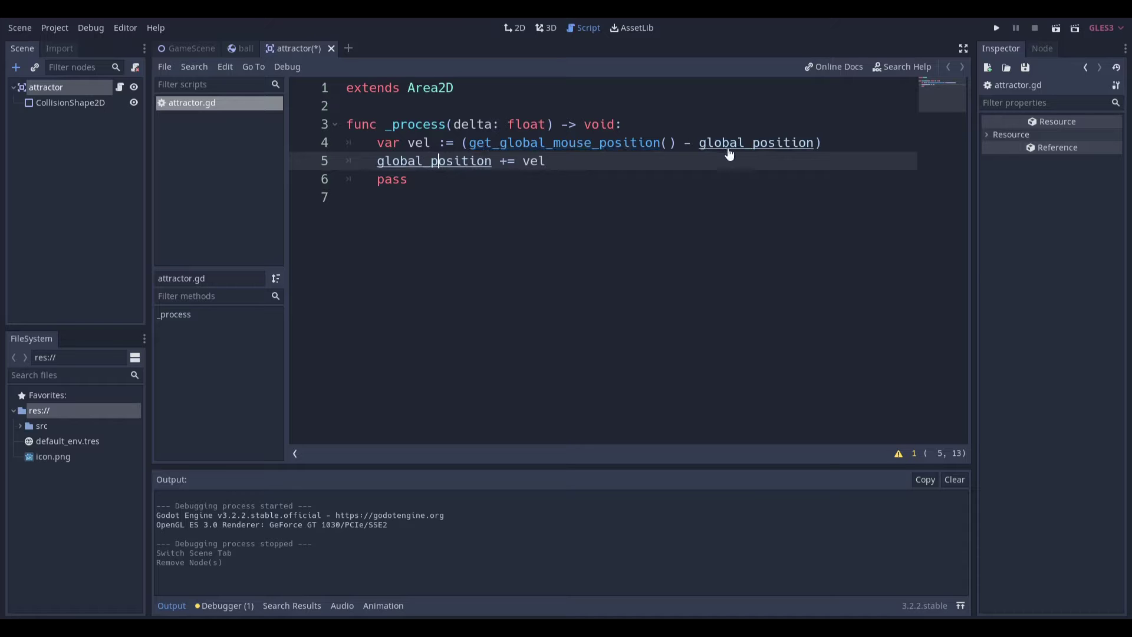
pyautogui.press('F6')
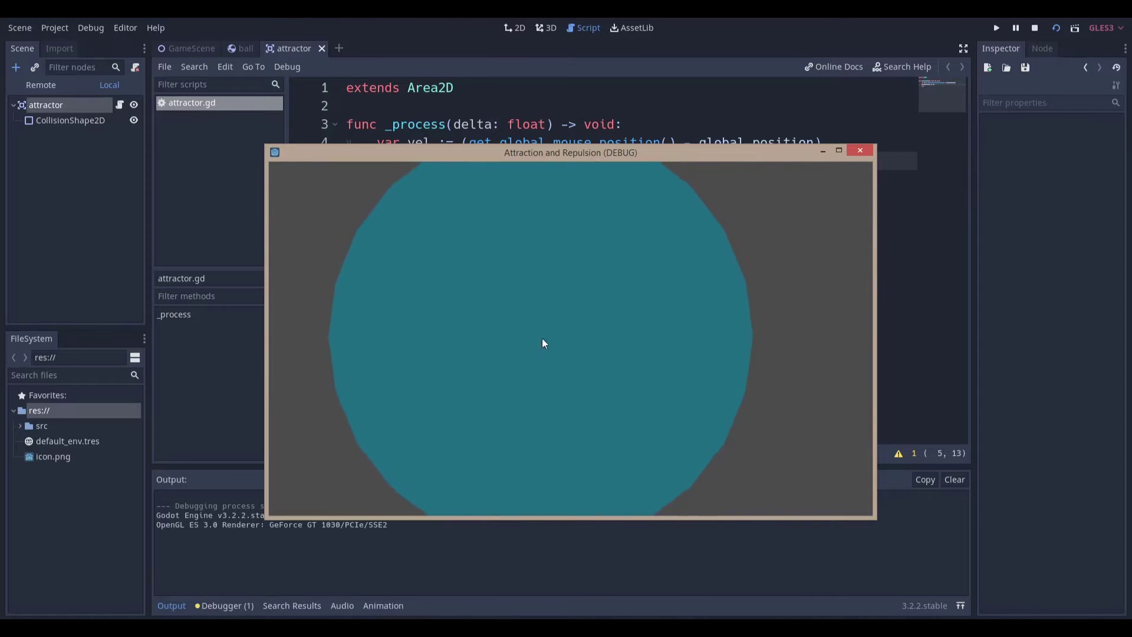
pyautogui.click(856, 152)
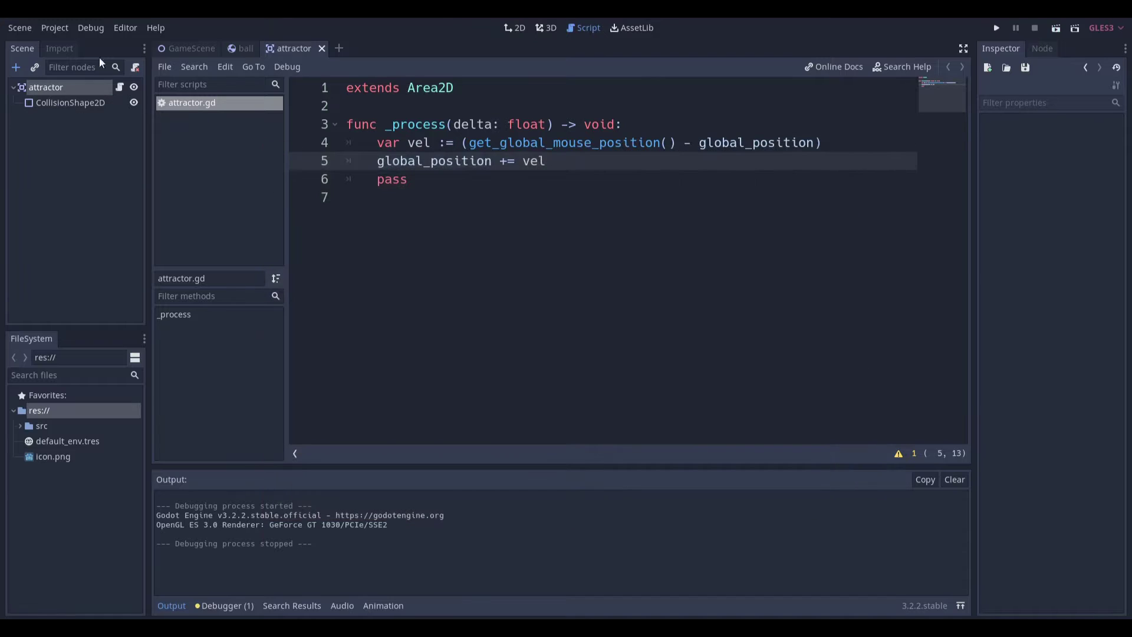
# Return to the 2D view of the attractor scene and check the Visible Collision Shapes debug option
pyautogui.hotkey('ctrl', 'F1')
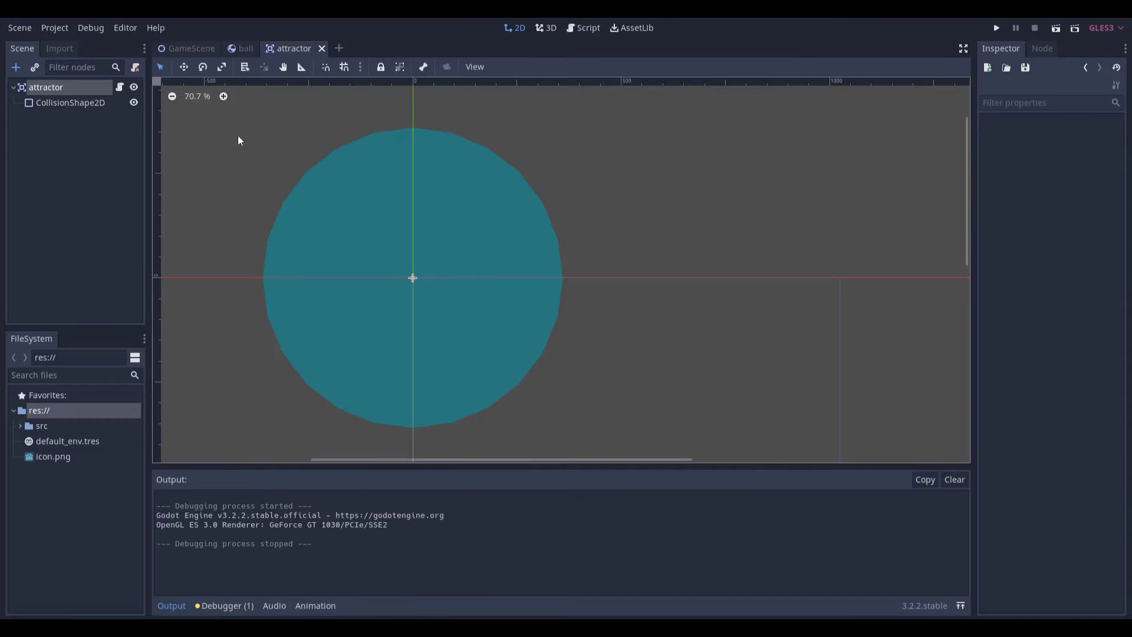
pyautogui.click(92, 28)
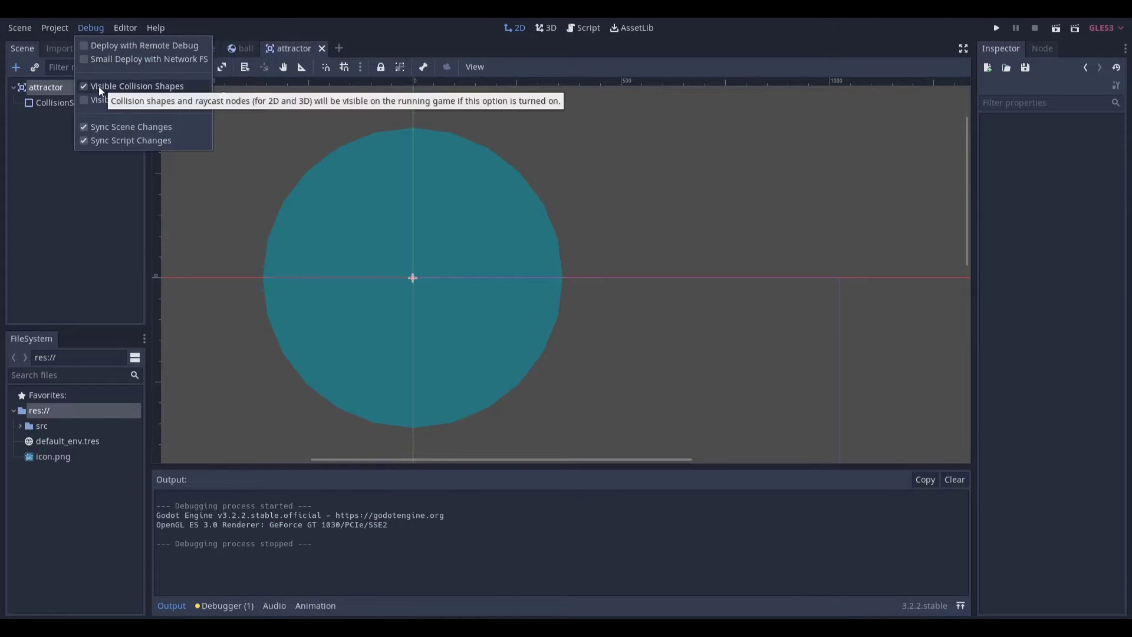
pyautogui.click(61, 114)
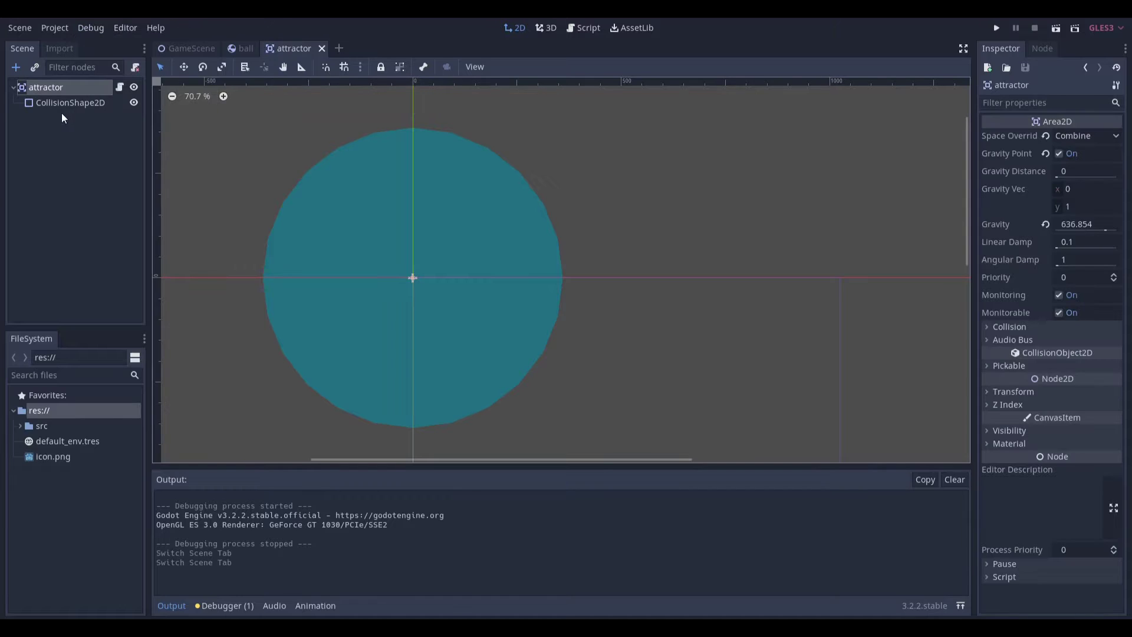
pyautogui.moveTo(192, 126); pyautogui.dragTo(217, 132, button='middle')
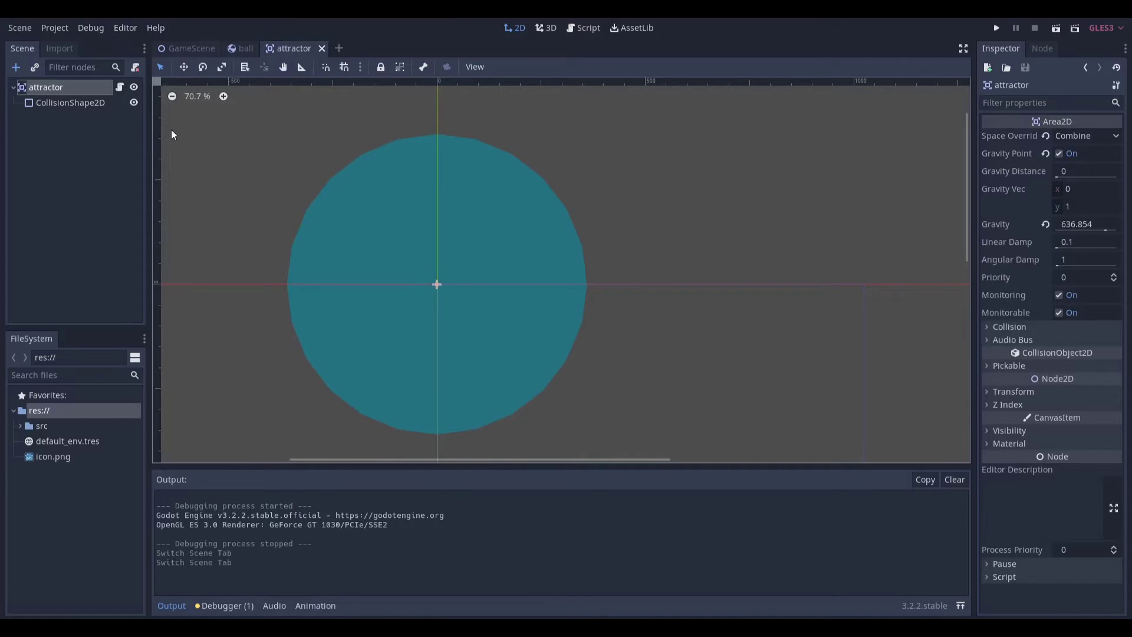
# Widen the inspector so the attractor's full Area2D property names can be read
pyautogui.doubleClick(46, 87)
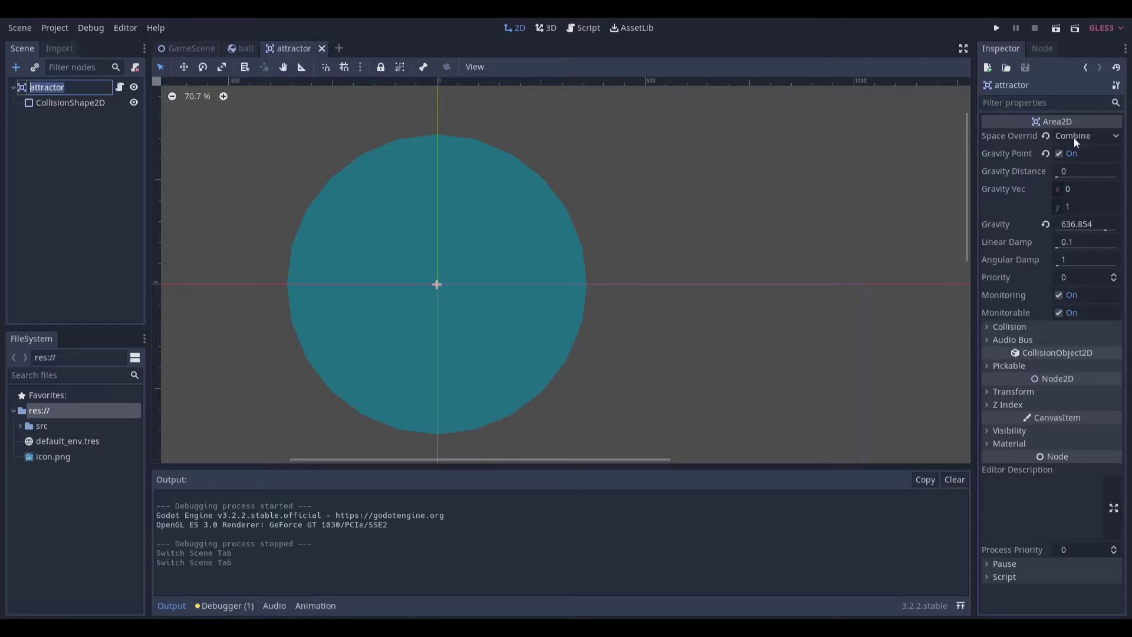
pyautogui.click(1003, 131)
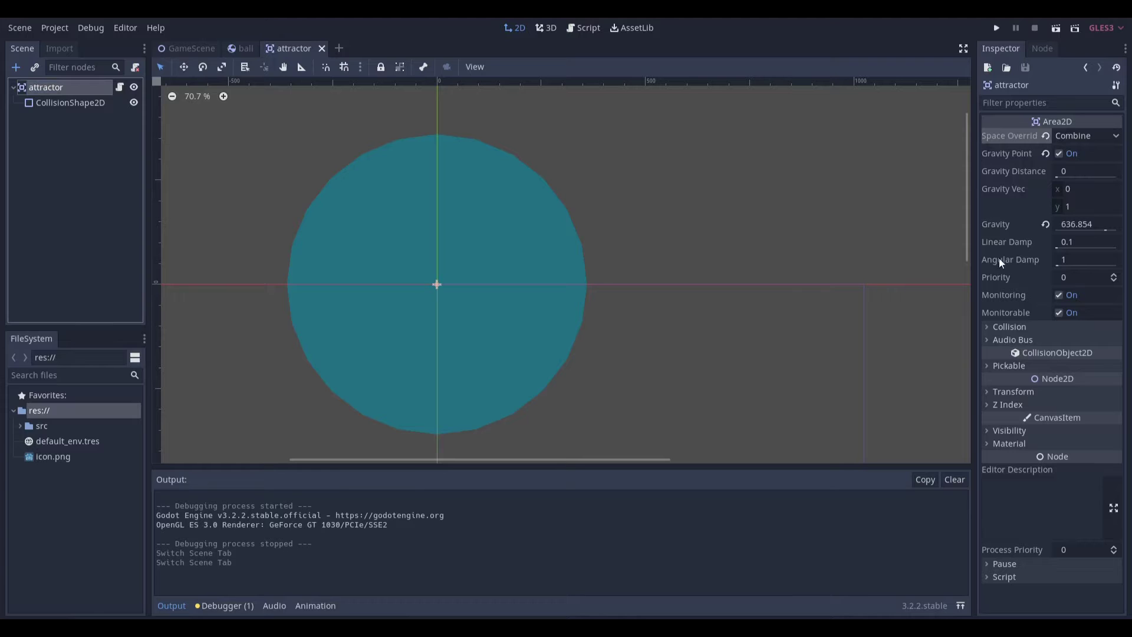
pyautogui.moveTo(973, 337); pyautogui.dragTo(934, 337)
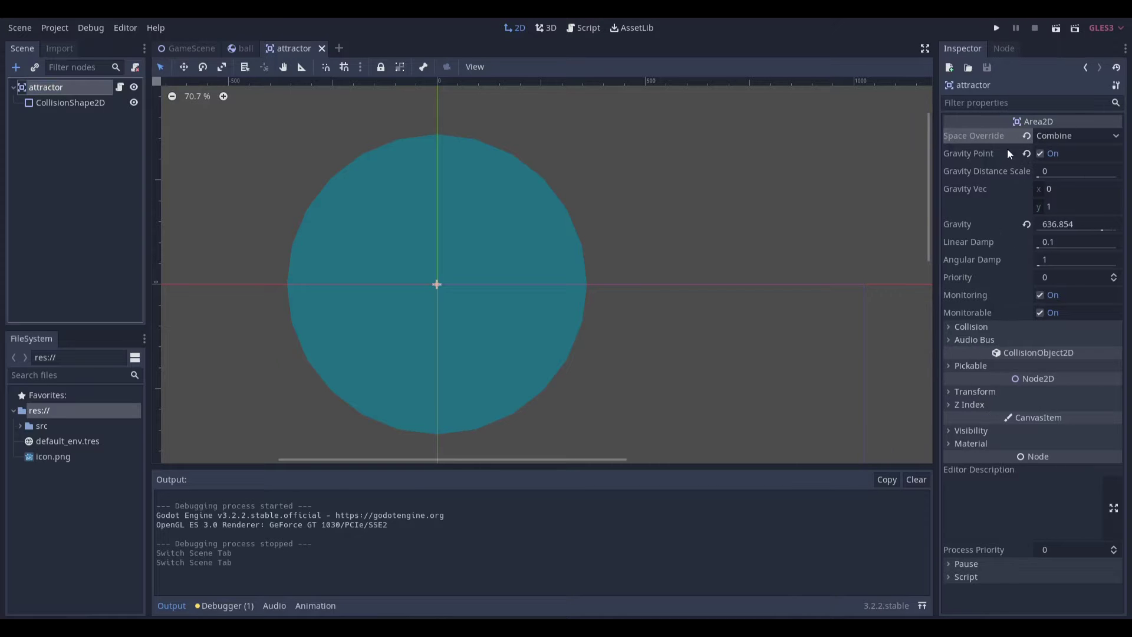
# Reset the attractor's Space Override to its default, then set it back to Combine
pyautogui.click(1049, 135)
pyautogui.click(1048, 134)
pyautogui.click(1046, 134)
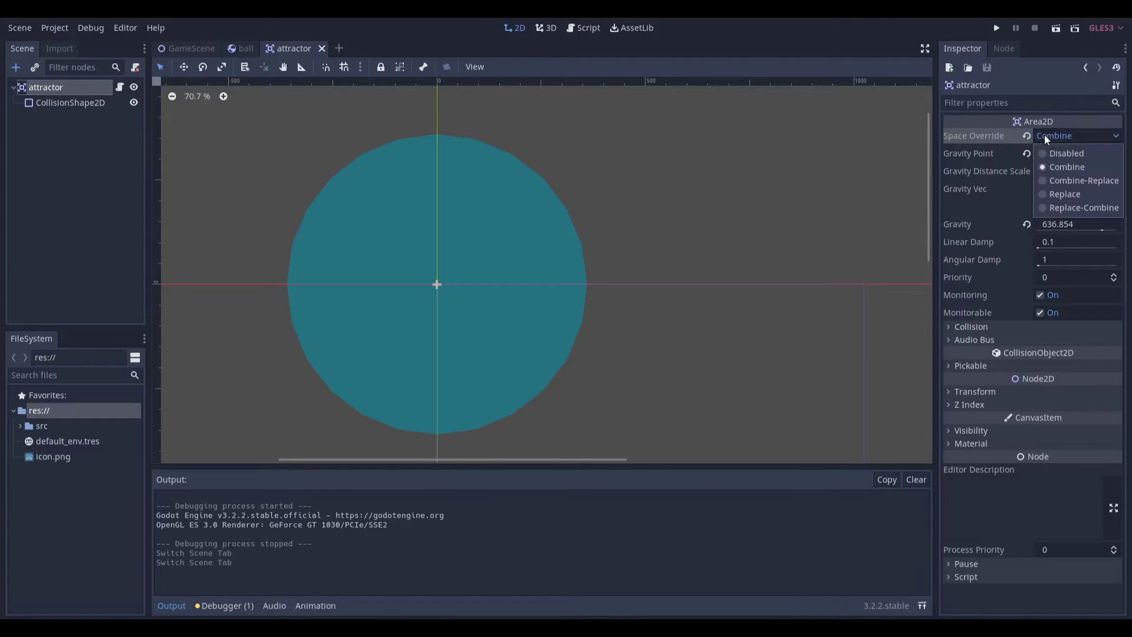
pyautogui.click(1029, 135)
pyautogui.click(1028, 135)
pyautogui.click(1039, 135)
pyautogui.click(1053, 163)
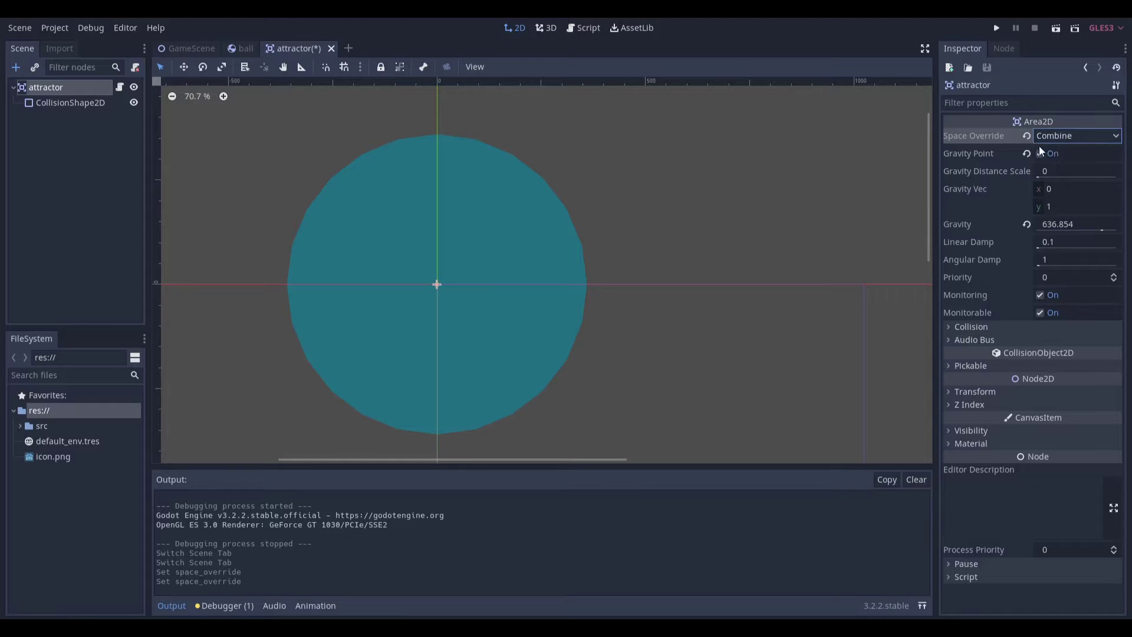
# Turn the attractor's Gravity Point off and on again, then save the scene
pyautogui.doubleClick(1043, 153)
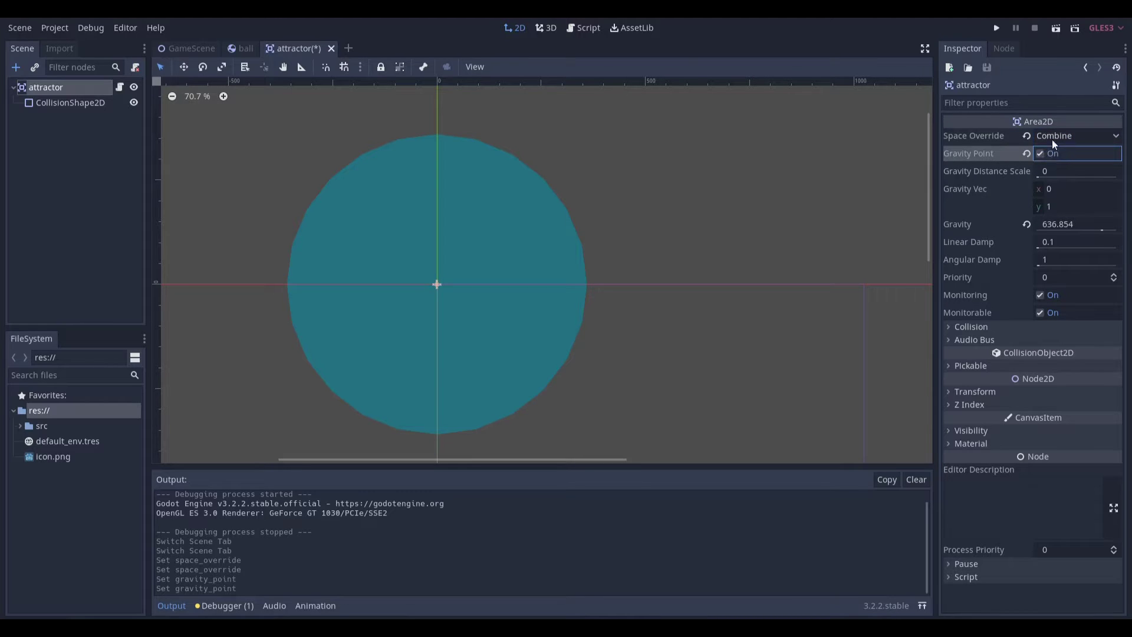
pyautogui.hotkey('ctrl', 's')
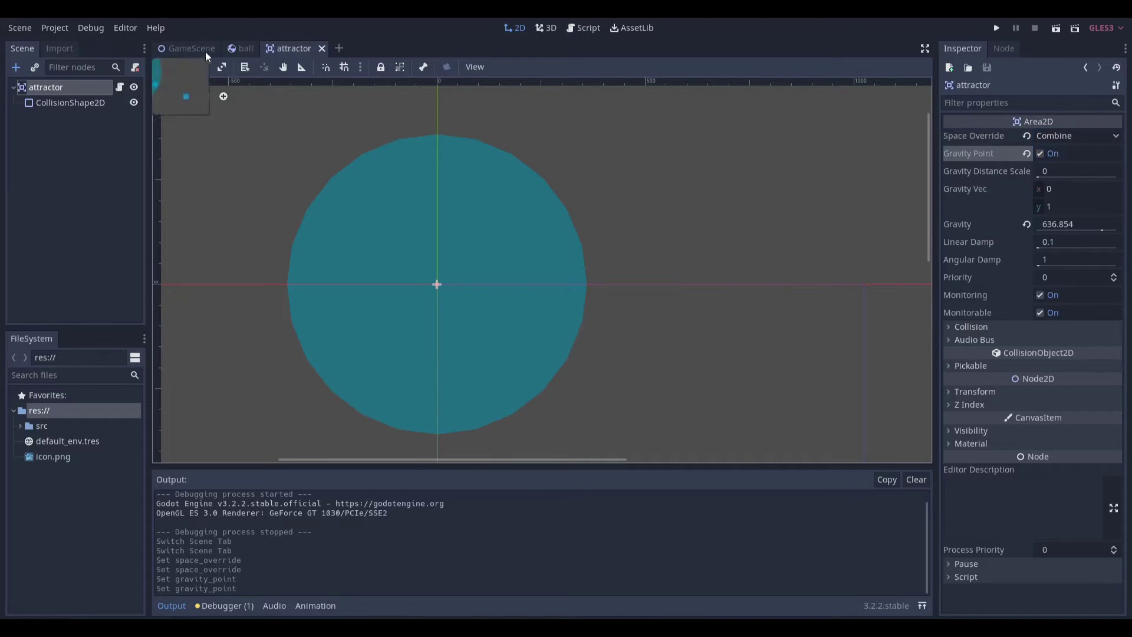
# In the ball scene, toggle the rigid body's Can Sleep option and leave it off
pyautogui.click(243, 50)
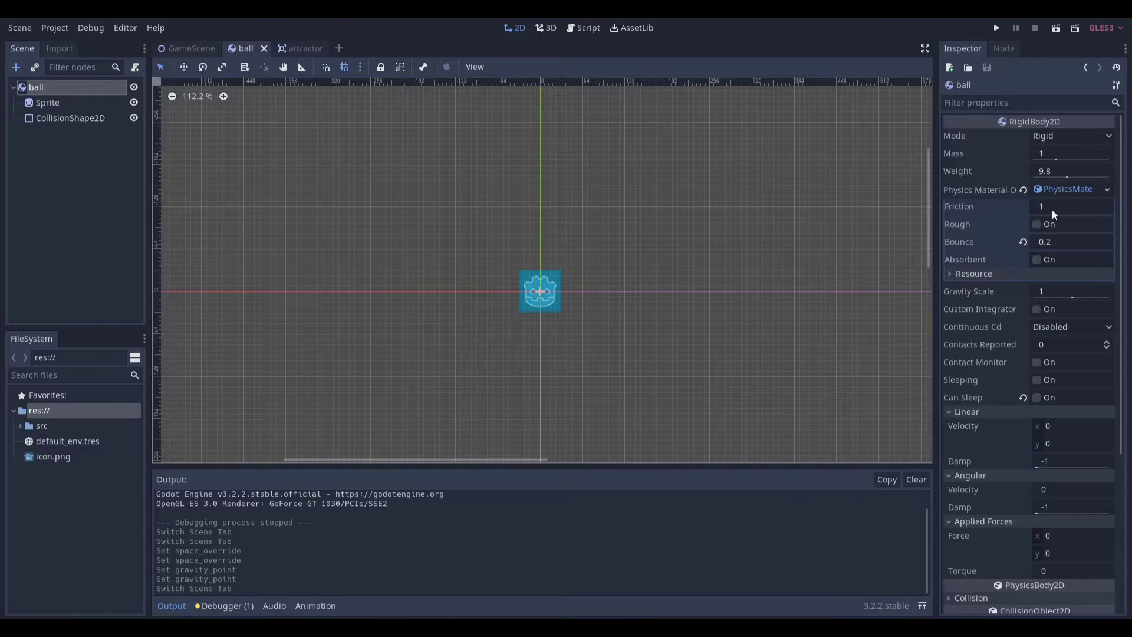
pyautogui.click(1037, 399)
pyautogui.click(1036, 399)
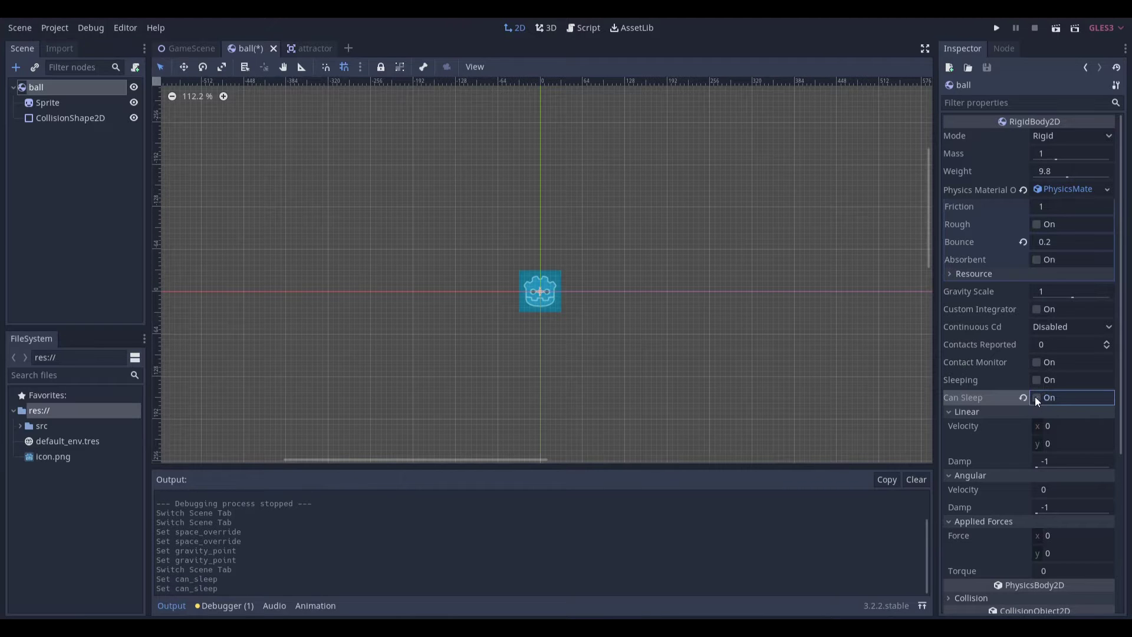
pyautogui.click(1036, 397)
pyautogui.click(1037, 397)
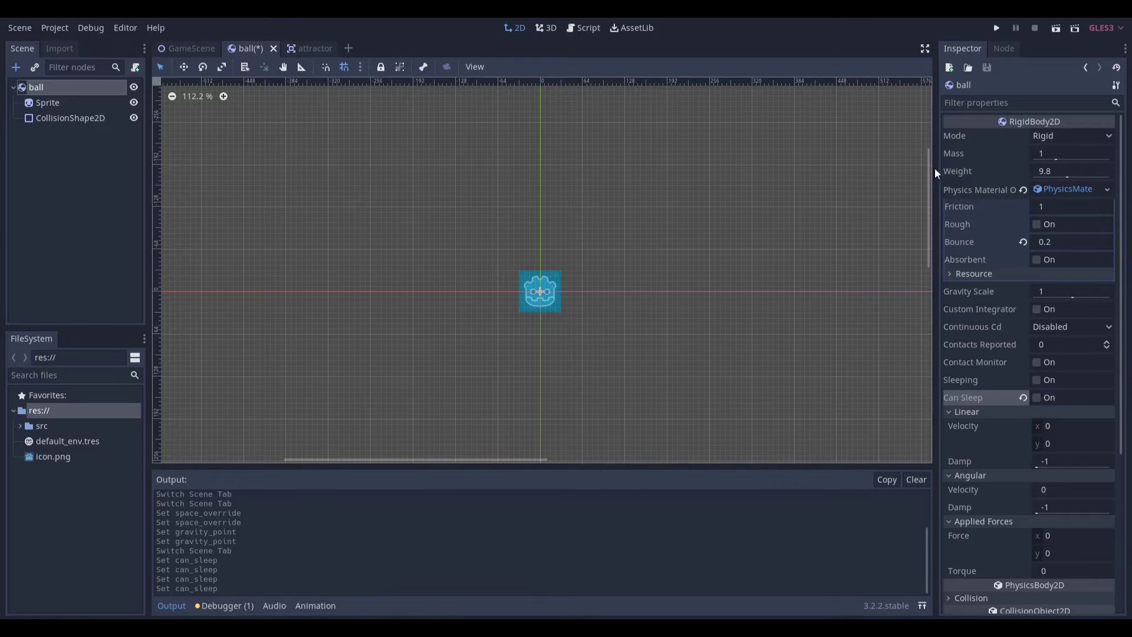
# Run the project to watch the attractor pull the balls, then close the game
pyautogui.press('F5')
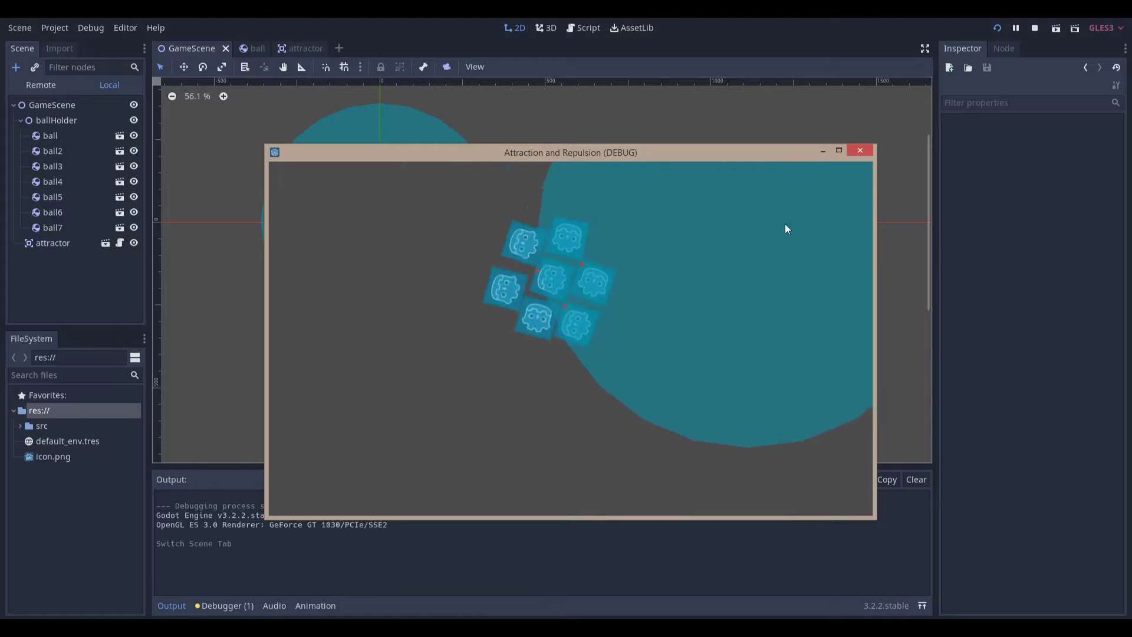
pyautogui.click(861, 151)
# Set the attractor's Gravity to -1000 in GameScene, run the project to test repulsion, and close it
pyautogui.click(65, 133)
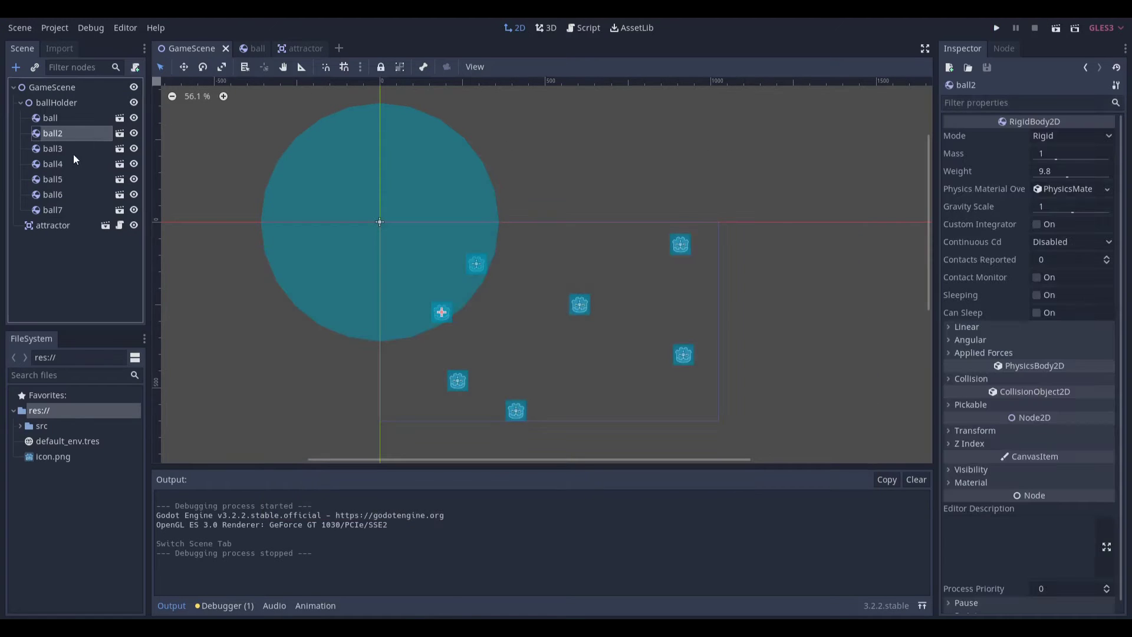
pyautogui.click(52, 226)
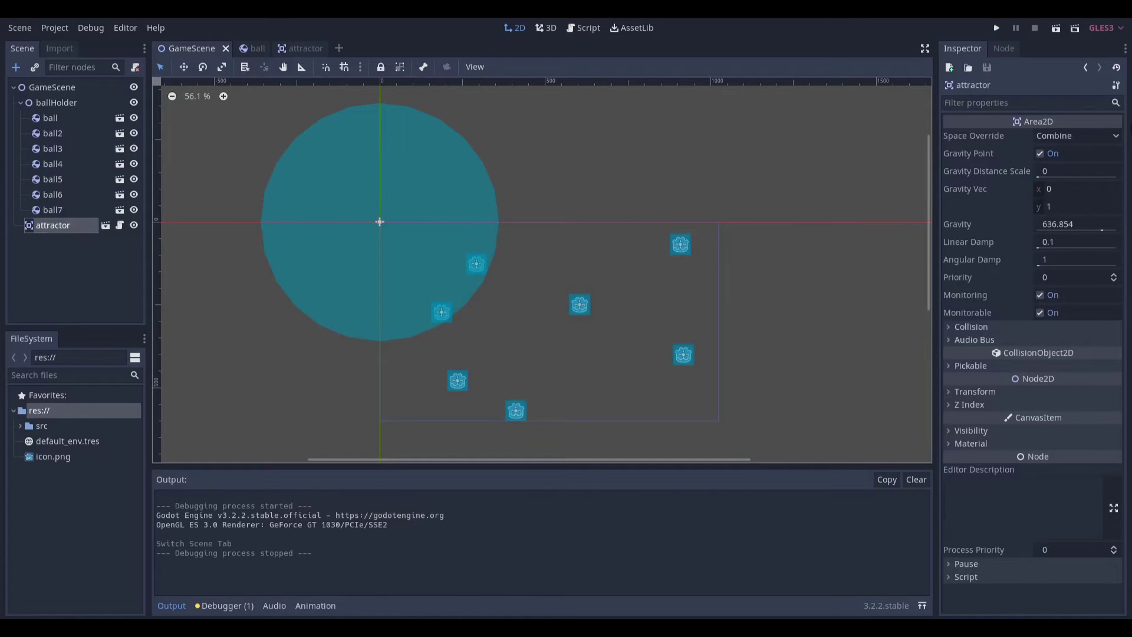
pyautogui.click(1057, 226)
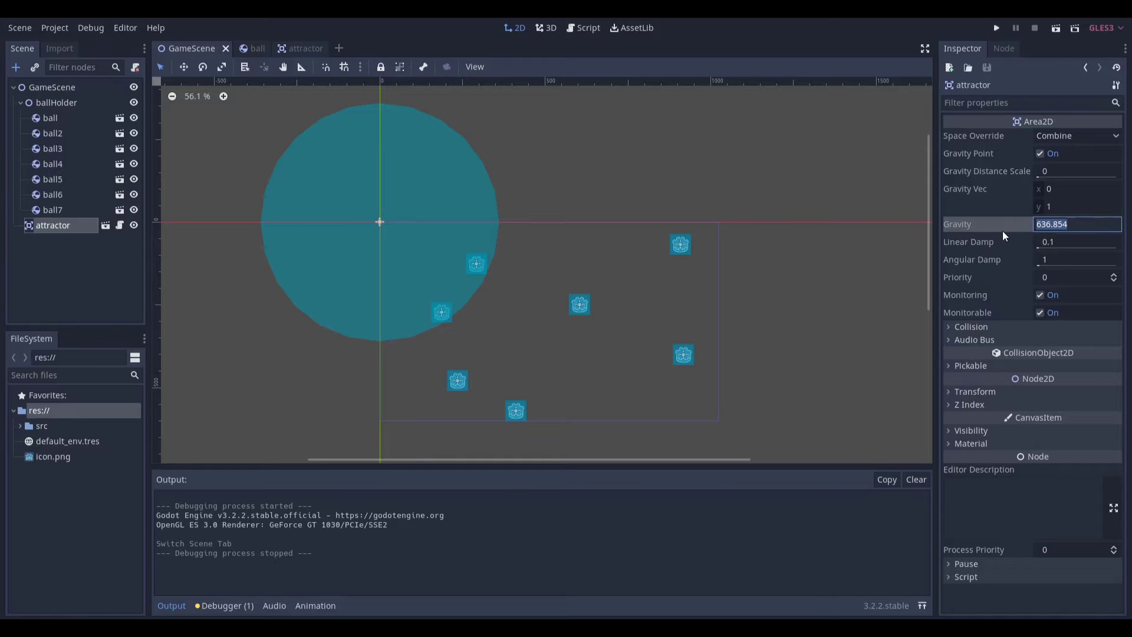
pyautogui.write('-1000')
pyautogui.press('Return')
pyautogui.press('F5')
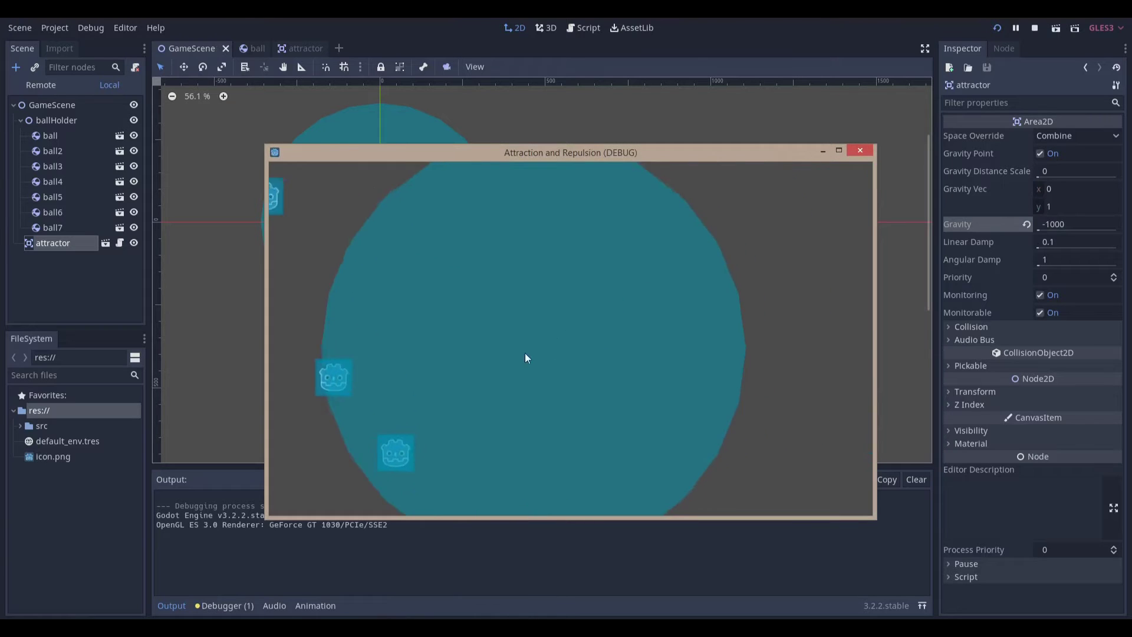
pyautogui.click(864, 150)
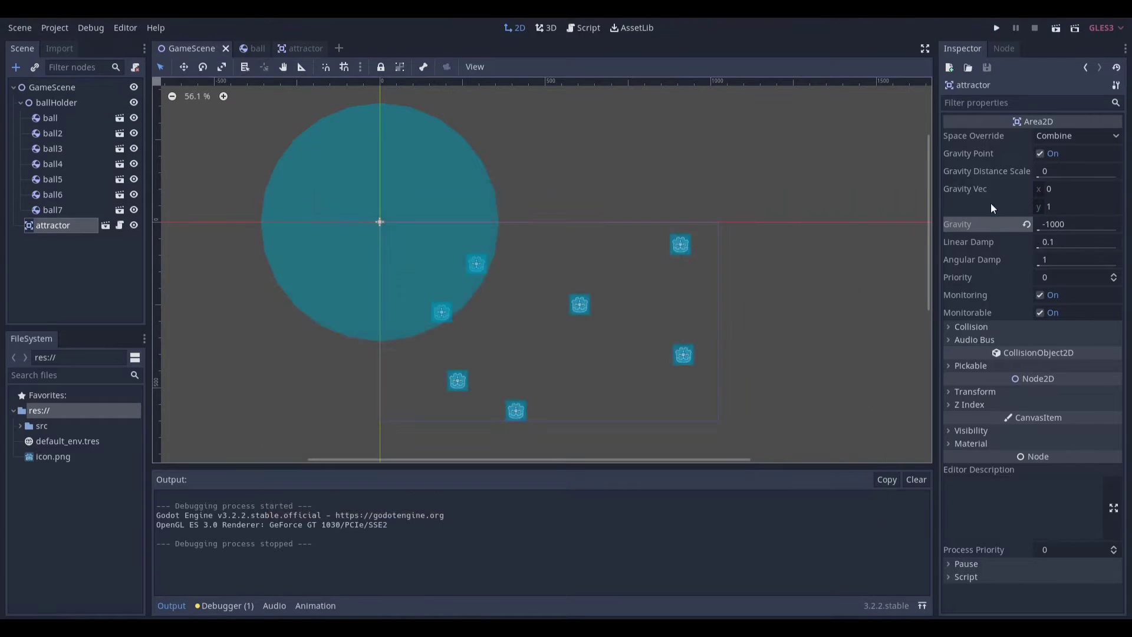
# In the attractor scene, reset the Area2D's Gravity to its default of 98
pyautogui.click(263, 48)
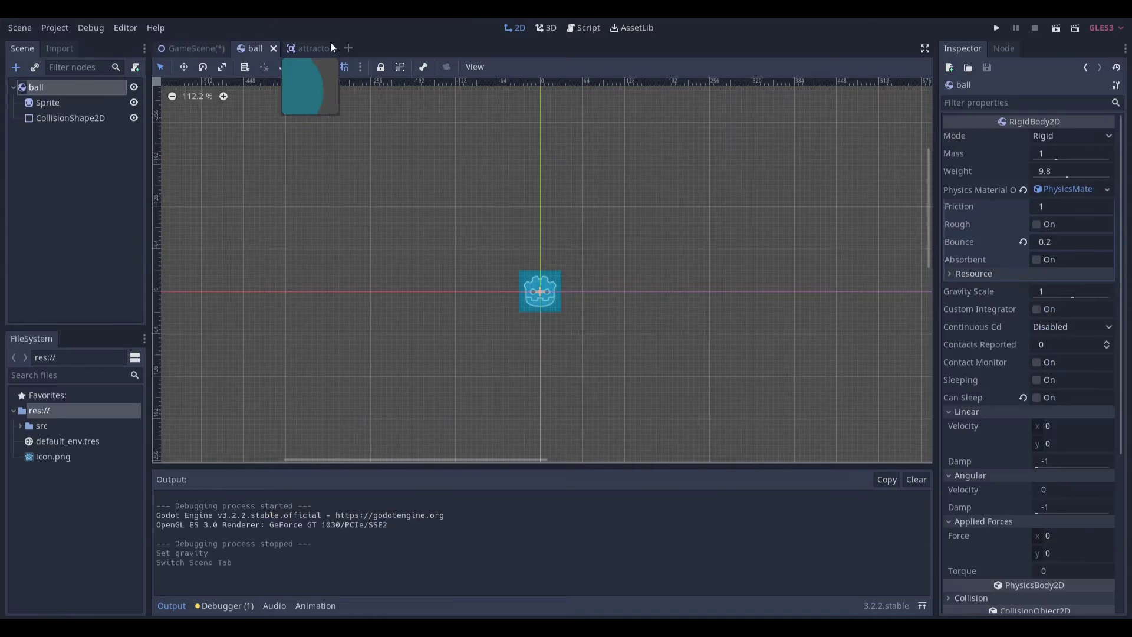
pyautogui.click(306, 48)
pyautogui.click(1027, 225)
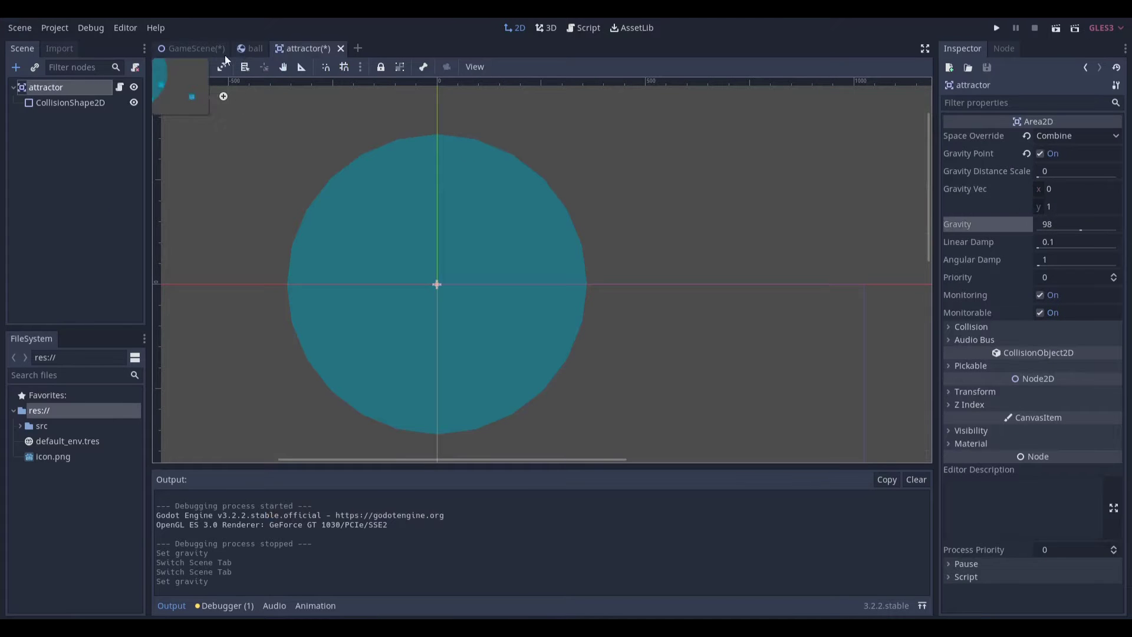
# Set the Gravity of the attractor instance in GameScene to 98
pyautogui.click(195, 49)
pyautogui.click(1042, 226)
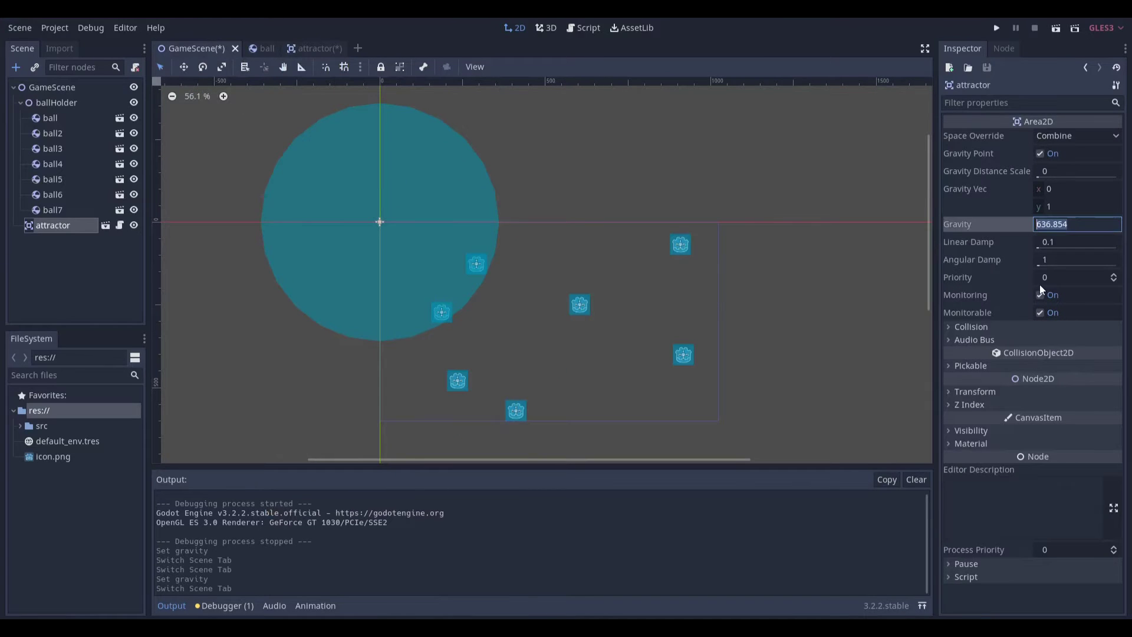
pyautogui.write('98')
pyautogui.press('Return')
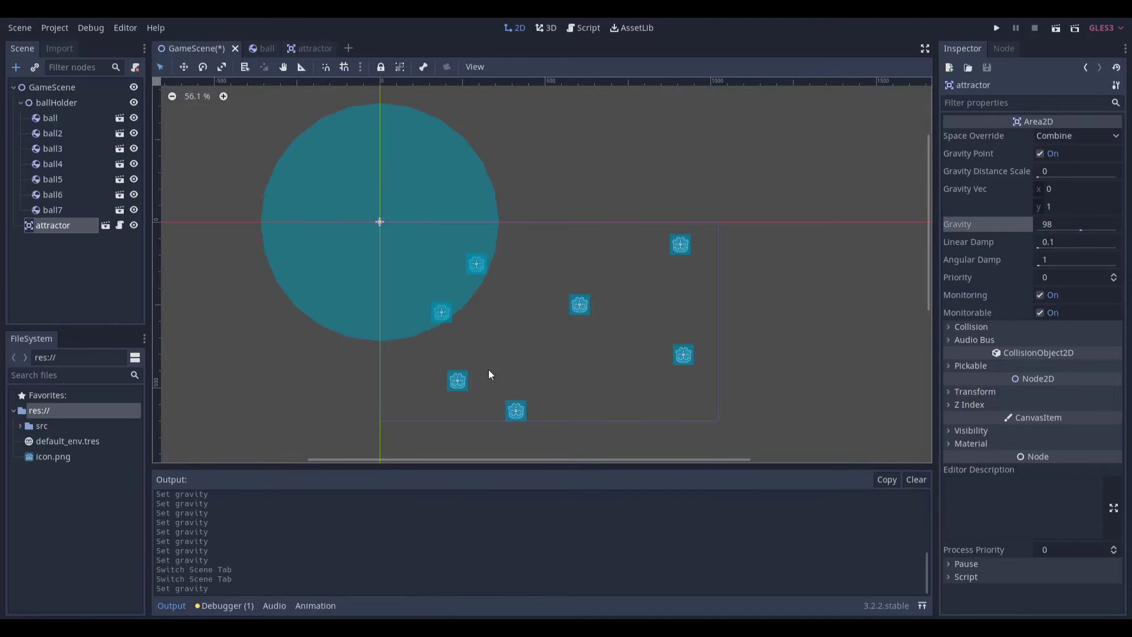
# Run the project to test the attraction with the new gravity, then close the game and clear the selection
pyautogui.press('F5')
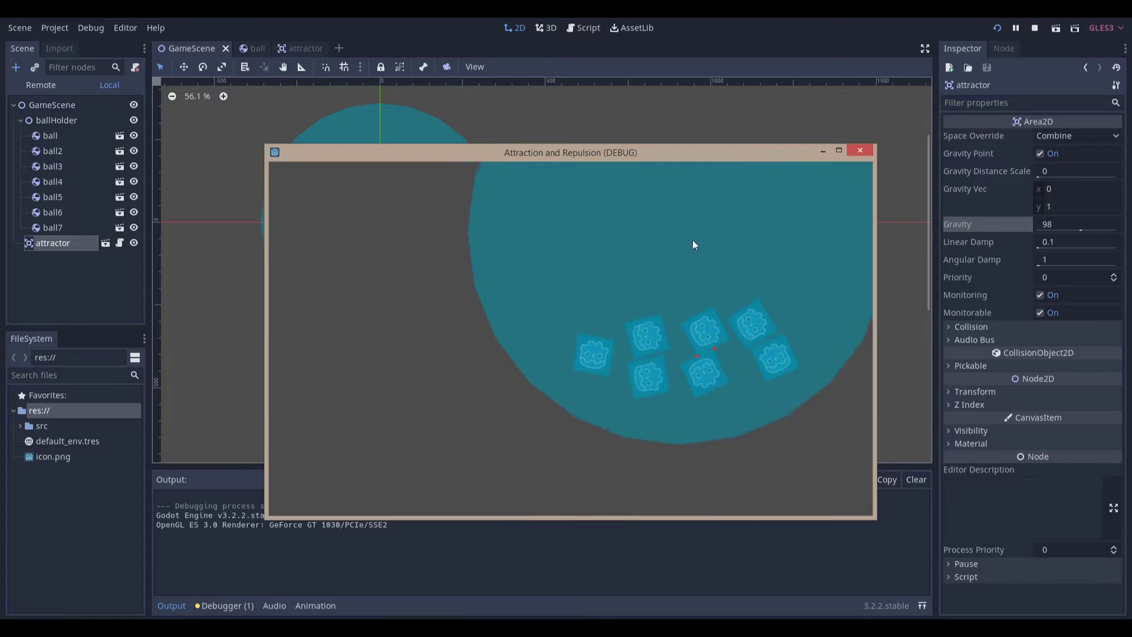
pyautogui.click(862, 151)
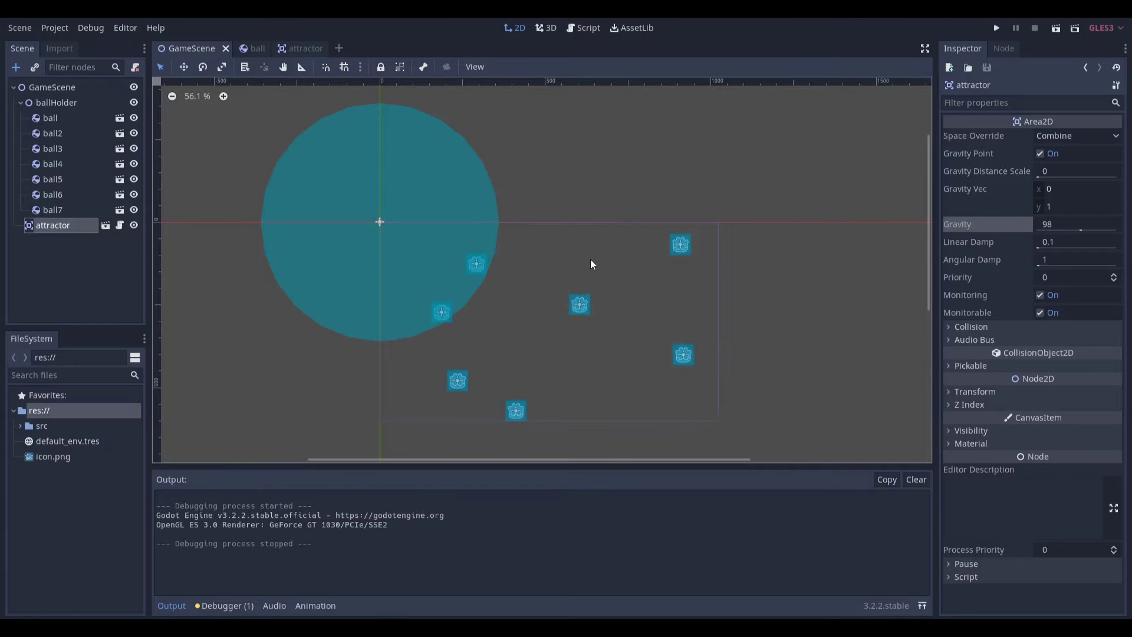
pyautogui.click(595, 262)
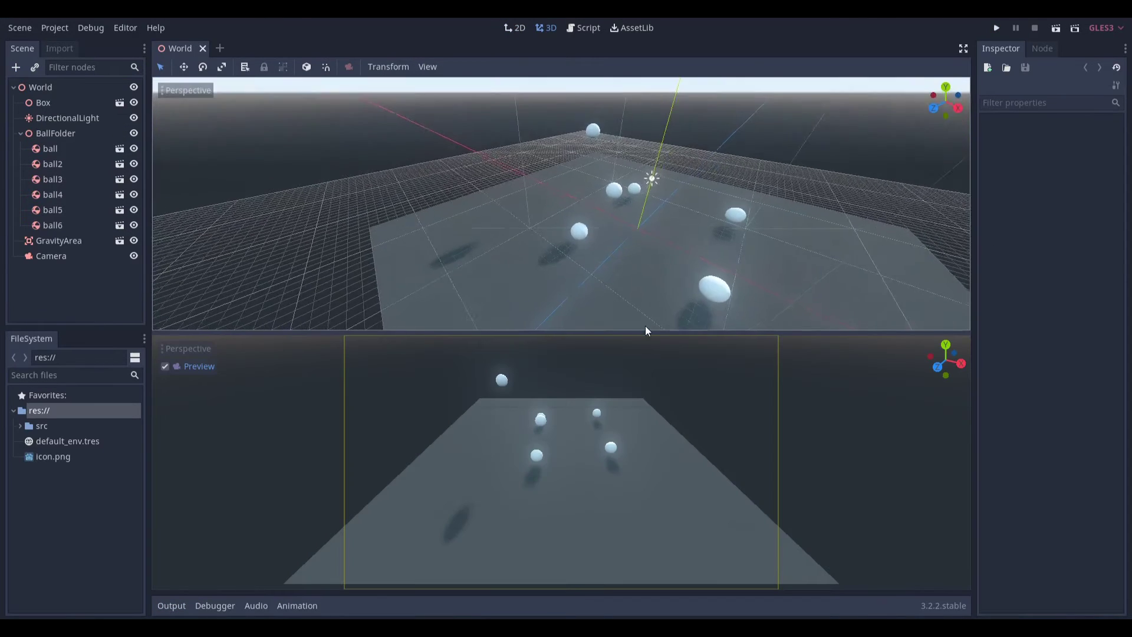
# Open the ball's own scene from the World scene and examine its RigidBody settings and physics material
pyautogui.moveTo(672, 326); pyautogui.dragTo(701, 320, button='middle')
pyautogui.moveTo(591, 235); pyautogui.dragTo(588, 222, button='middle')
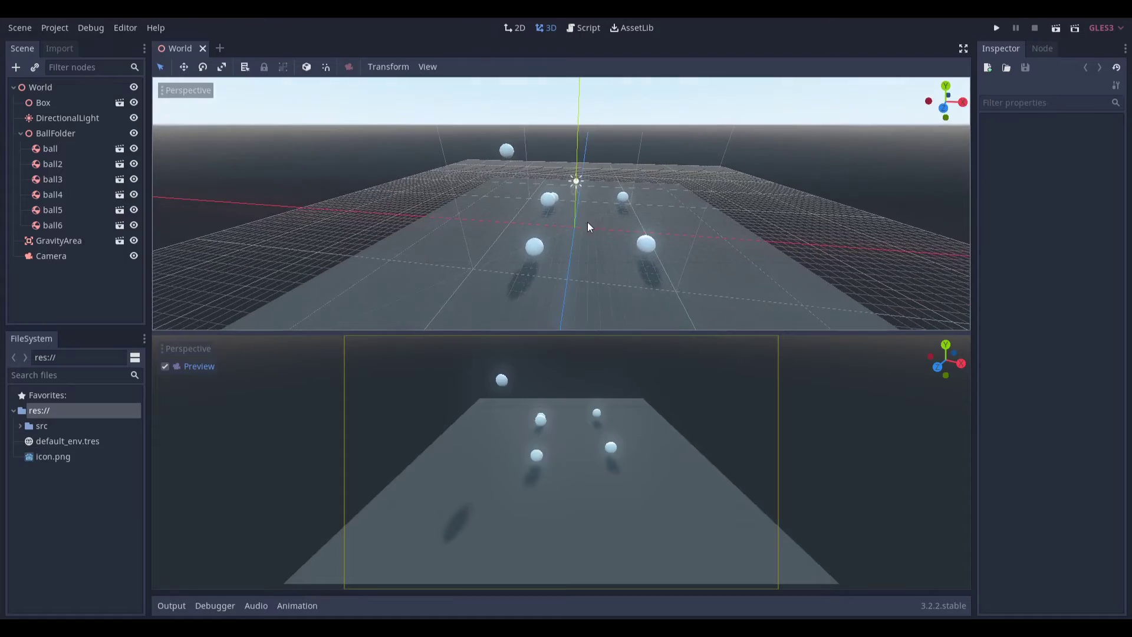
pyautogui.moveTo(587, 222); pyautogui.dragTo(578, 192, button='right')
pyautogui.press('a')
pyautogui.scroll(20, 644, 195)
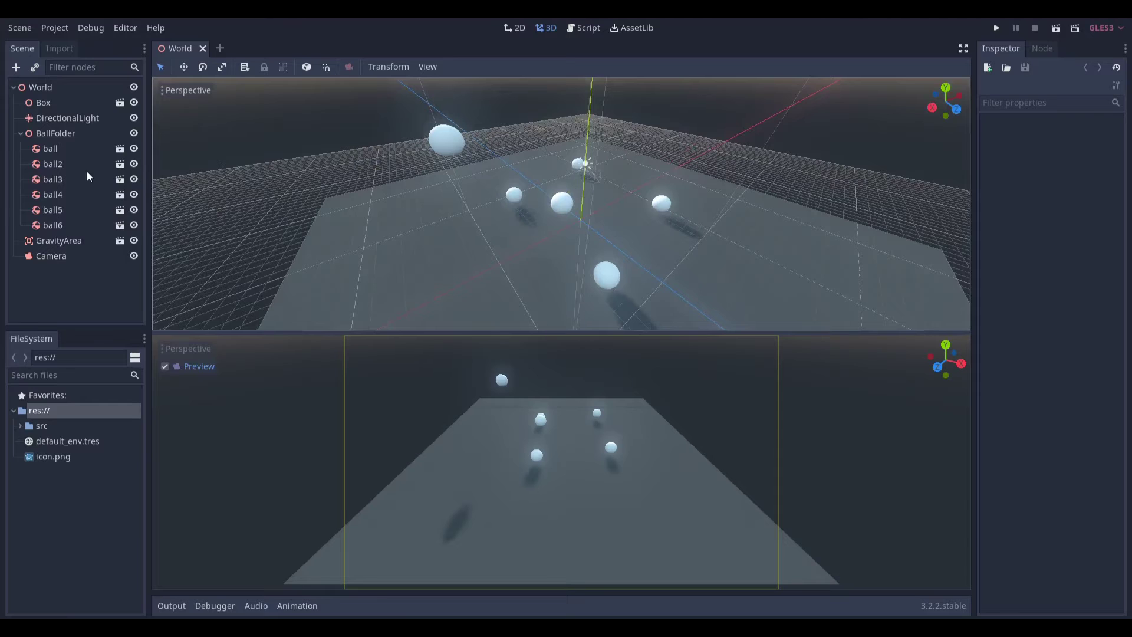
pyautogui.click(83, 148)
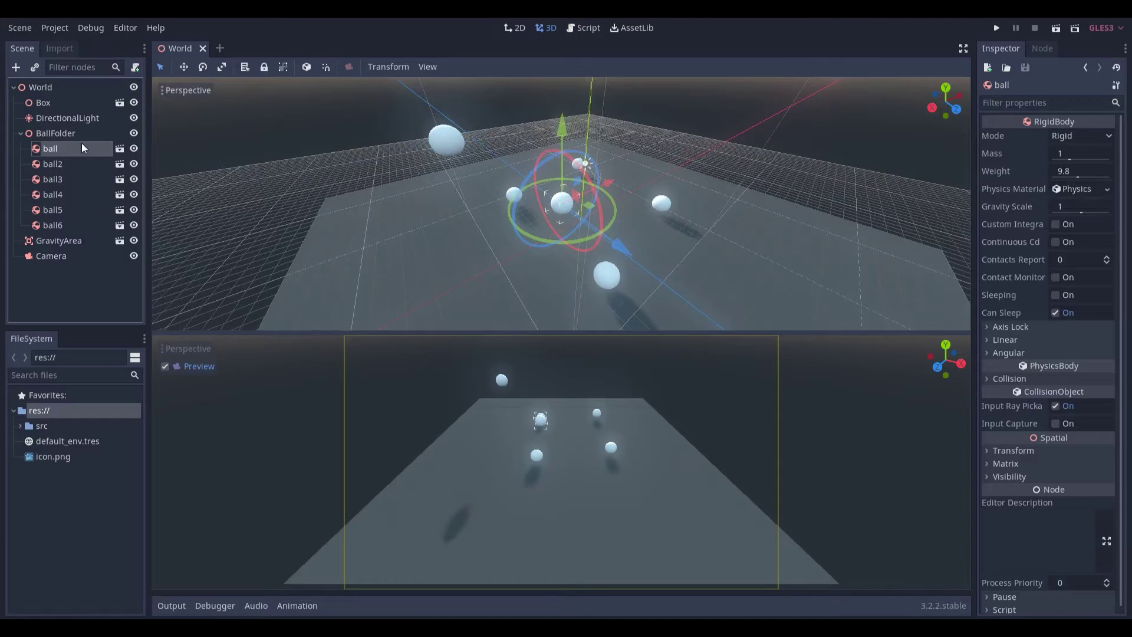
pyautogui.click(119, 150)
pyautogui.click(46, 87)
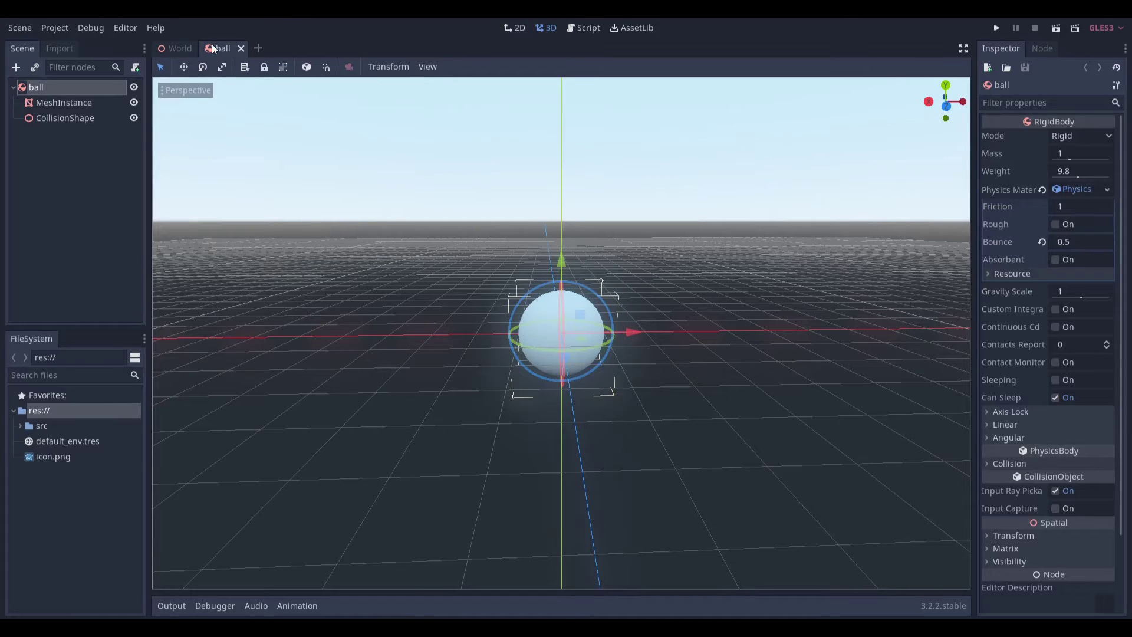
# From the World scene, open the GravityArea scene and examine its collision shape and the Area's point gravity settings
pyautogui.click(167, 48)
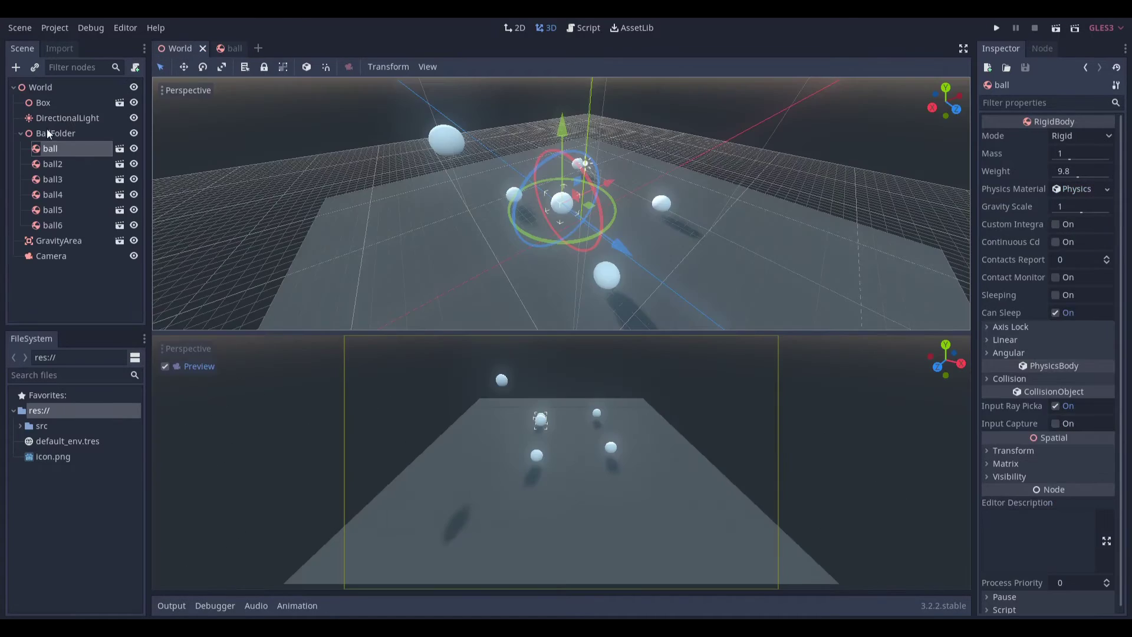
pyautogui.click(79, 243)
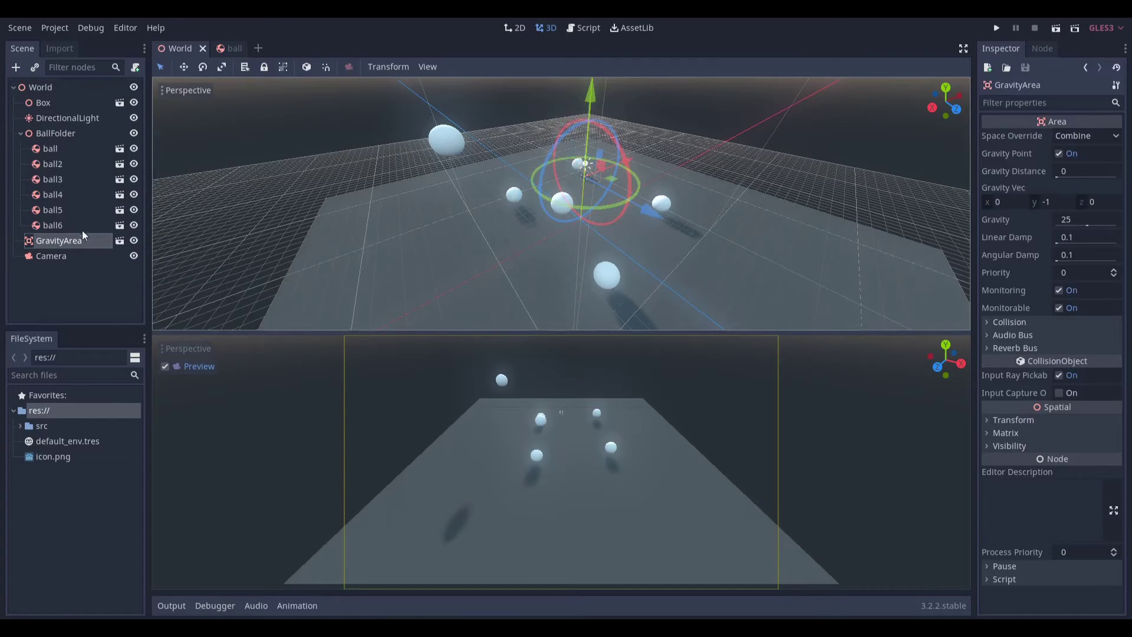
pyautogui.click(119, 240)
pyautogui.scroll(-15, 602, 193)
pyautogui.moveTo(636, 268); pyautogui.dragTo(609, 339, button='middle')
pyautogui.scroll(15, 762, 259)
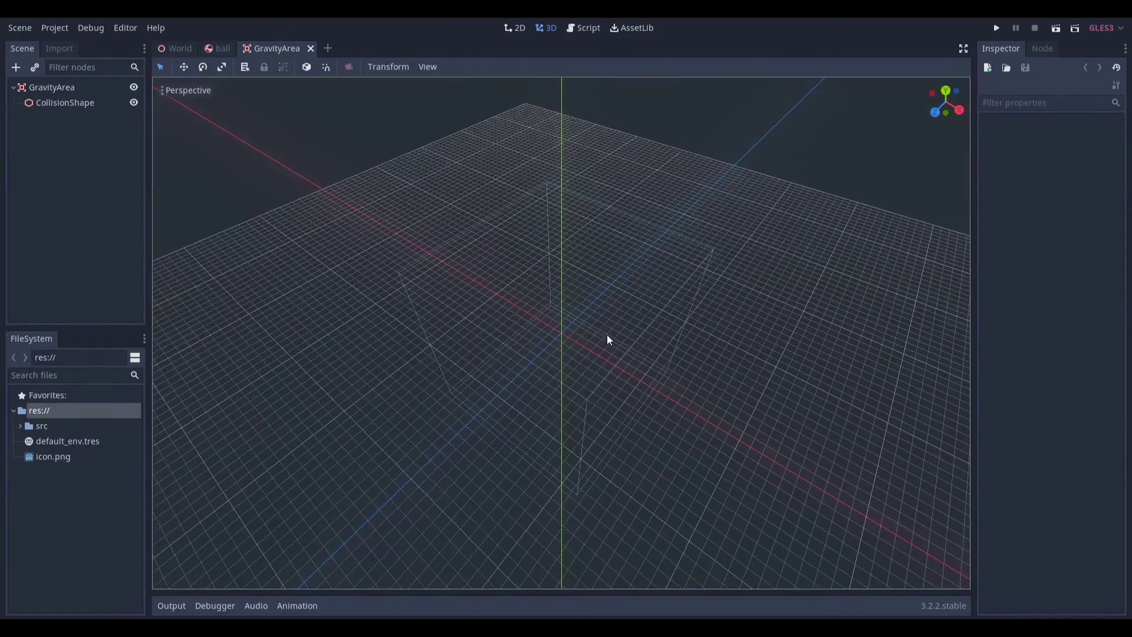
pyautogui.click(72, 104)
pyautogui.click(70, 89)
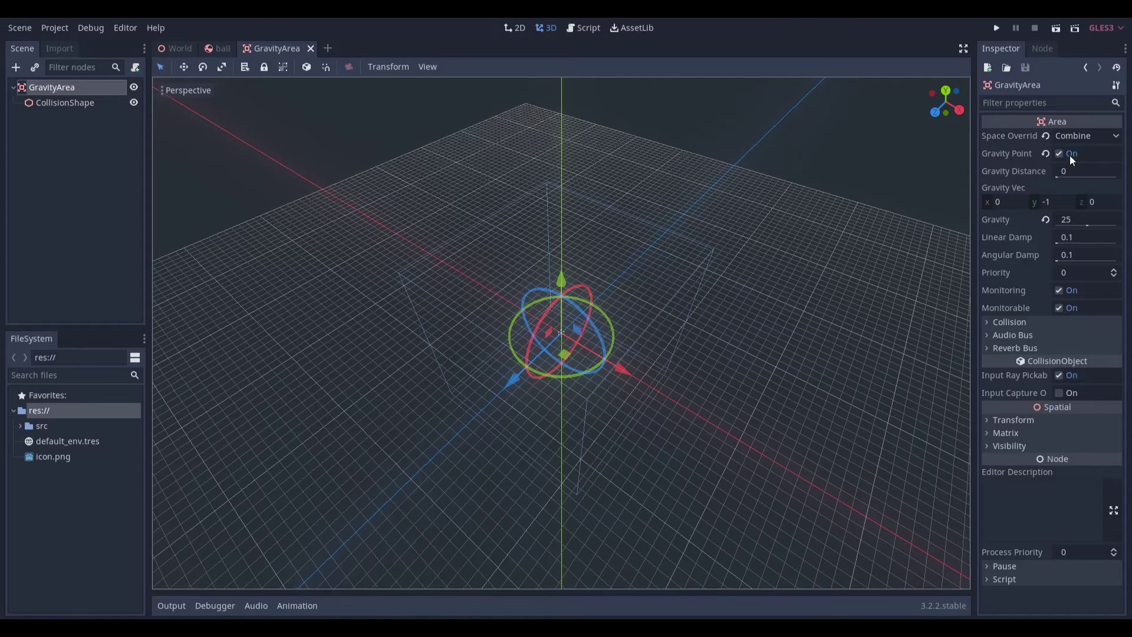
pyautogui.click(1047, 220)
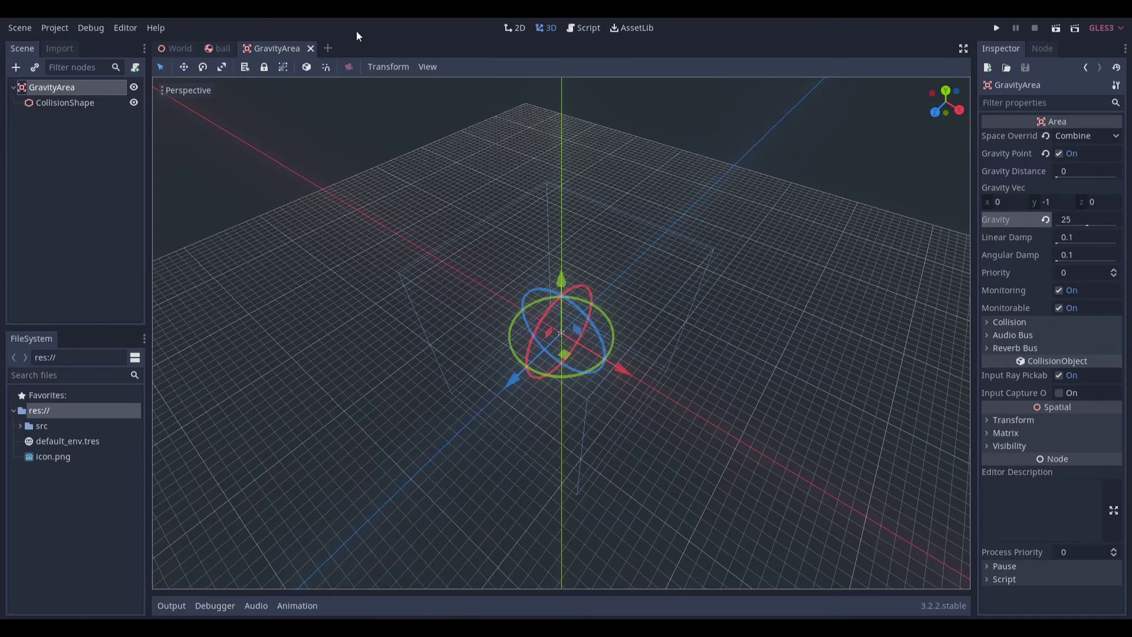
# Run the project to test the 3D attraction, and examine GravityArea's placement among the balls in the World scene
pyautogui.press('F5')
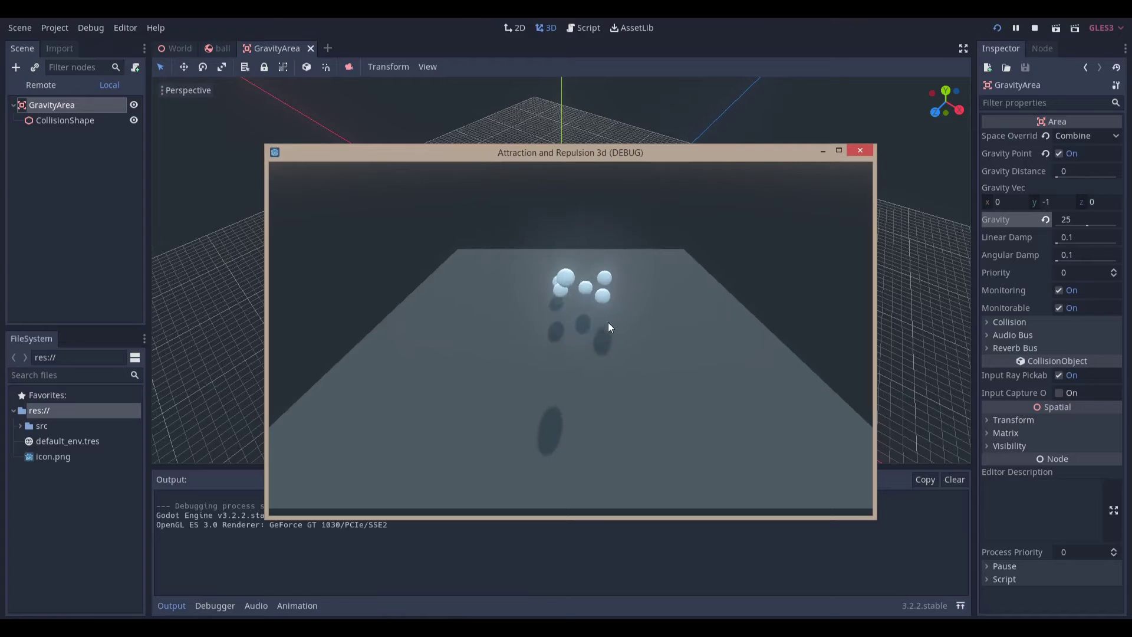
pyautogui.click(166, 53)
pyautogui.scroll(4, 660, 140)
pyautogui.moveTo(660, 140); pyautogui.dragTo(553, 154, button='middle')
pyautogui.click(50, 260)
pyautogui.scroll(-20, 791, 126)
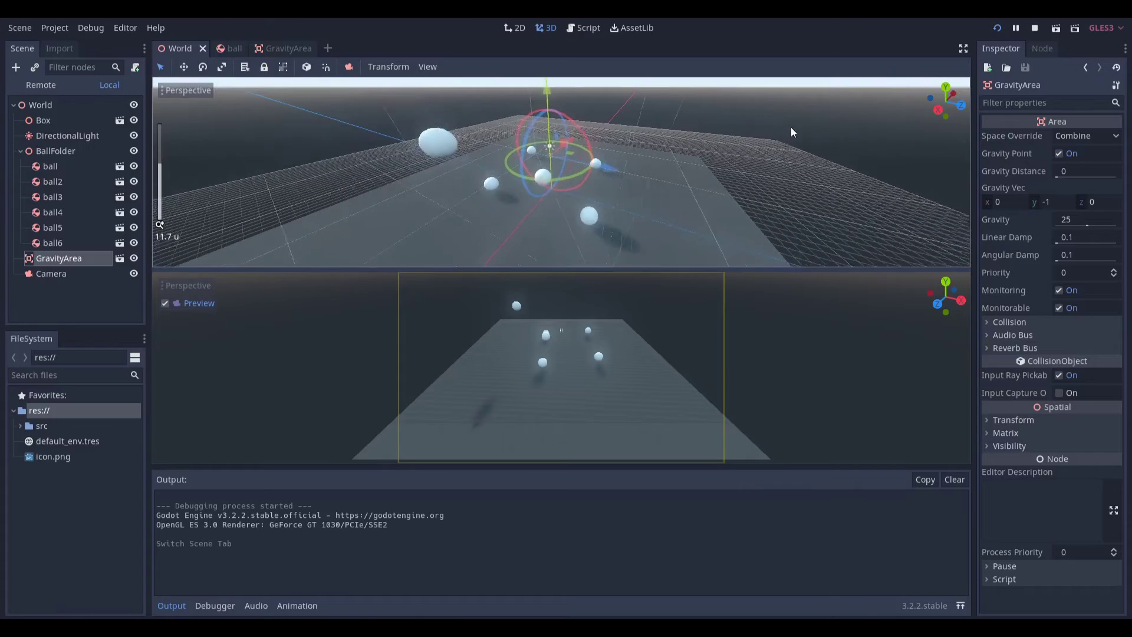
pyautogui.moveTo(757, 161); pyautogui.dragTo(675, 164, button='middle')
pyautogui.scroll(4, 678, 168)
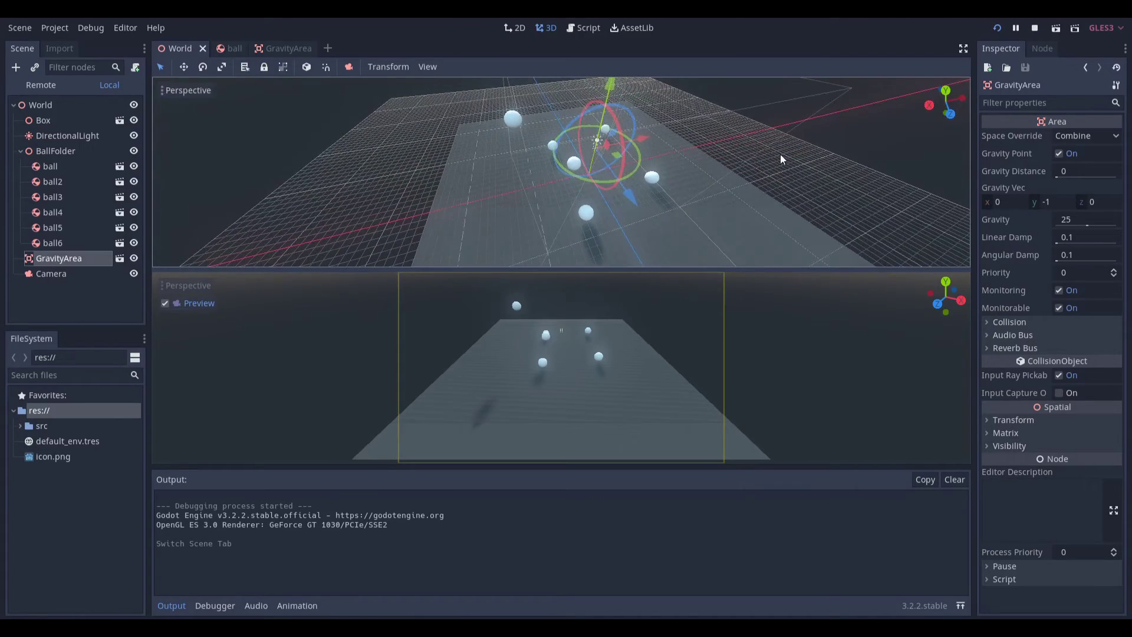
# Switch the World scene to a single viewport, inspect the extent of GravityArea around the balls, and close the running game
pyautogui.hotkey('ctrl', '1')
pyautogui.moveTo(618, 283); pyautogui.dragTo(654, 268, button='middle')
pyautogui.scroll(-2, 653, 264)
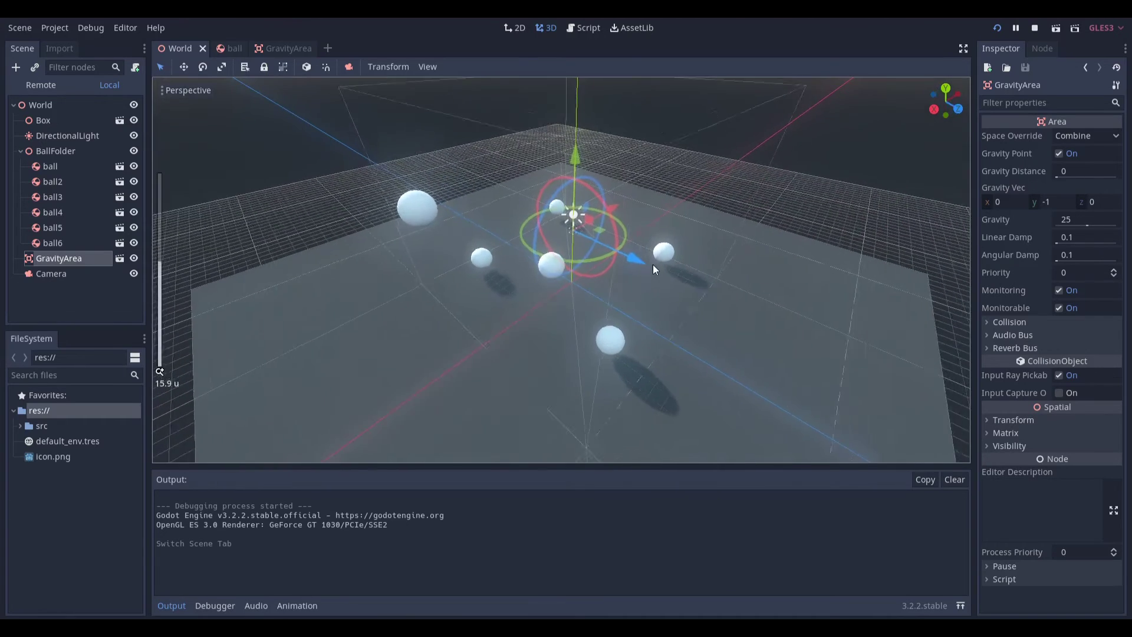
pyautogui.scroll(-2, 653, 264)
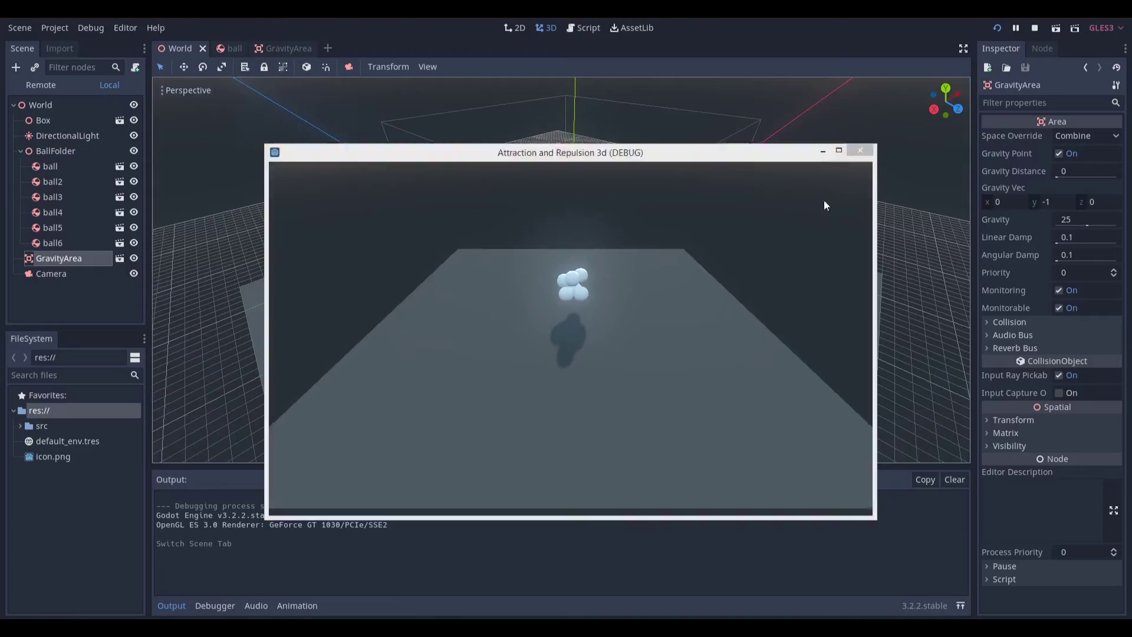
pyautogui.scroll(-4, 614, 217)
pyautogui.moveTo(614, 226)
pyautogui.mouseDown(button='middle')
pyautogui.moveTo(577, 252)
pyautogui.moveTo(612, 230)
pyautogui.mouseUp(button='middle')
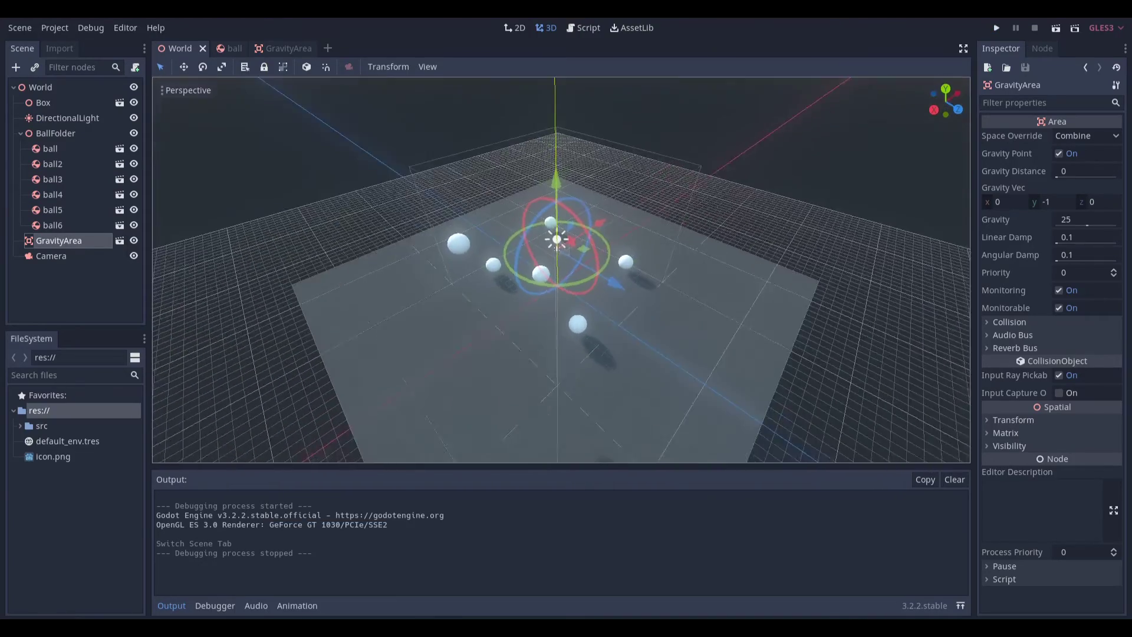
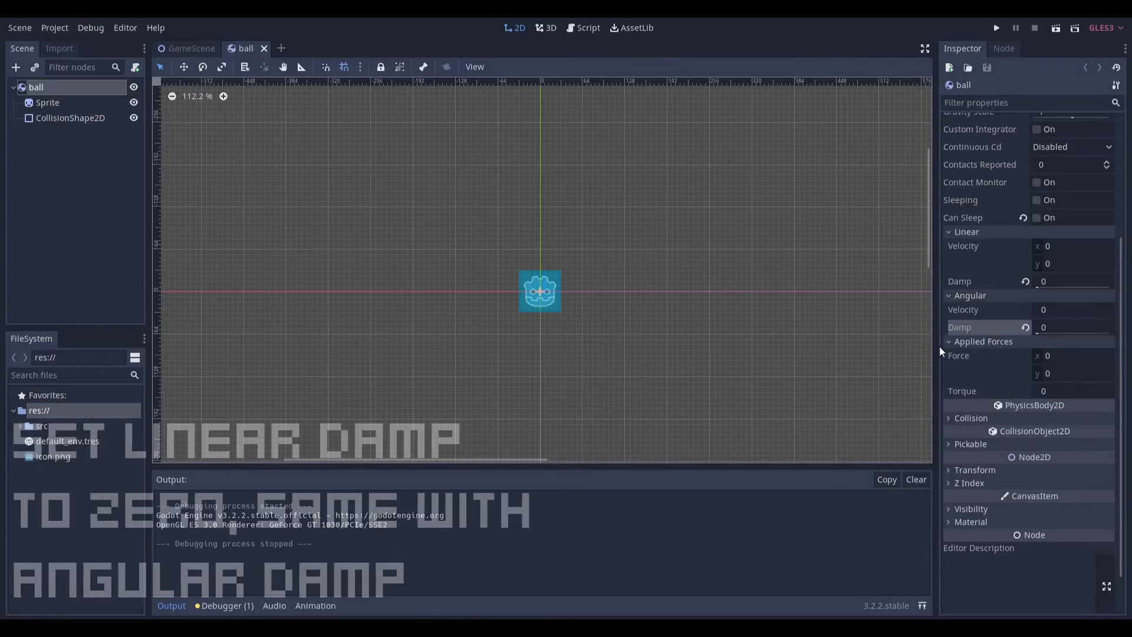
# Set the ball's linear damp and angular damp to 0 and save the ball scene
pyautogui.moveTo(1026, 285); pyautogui.dragTo(1036, 290)
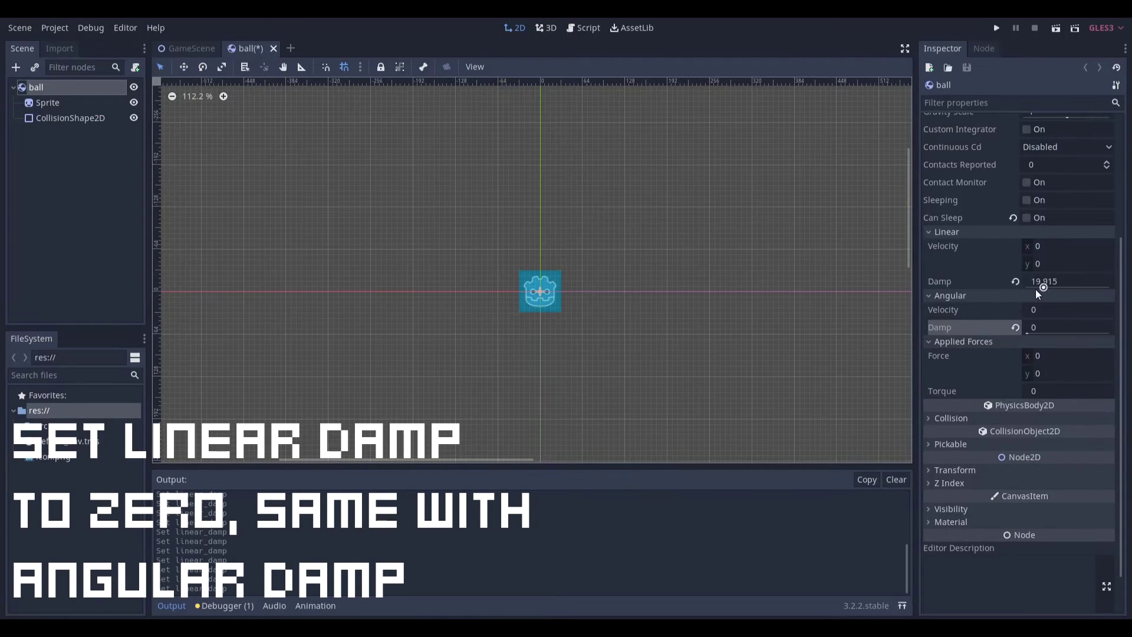
pyautogui.click(1040, 283)
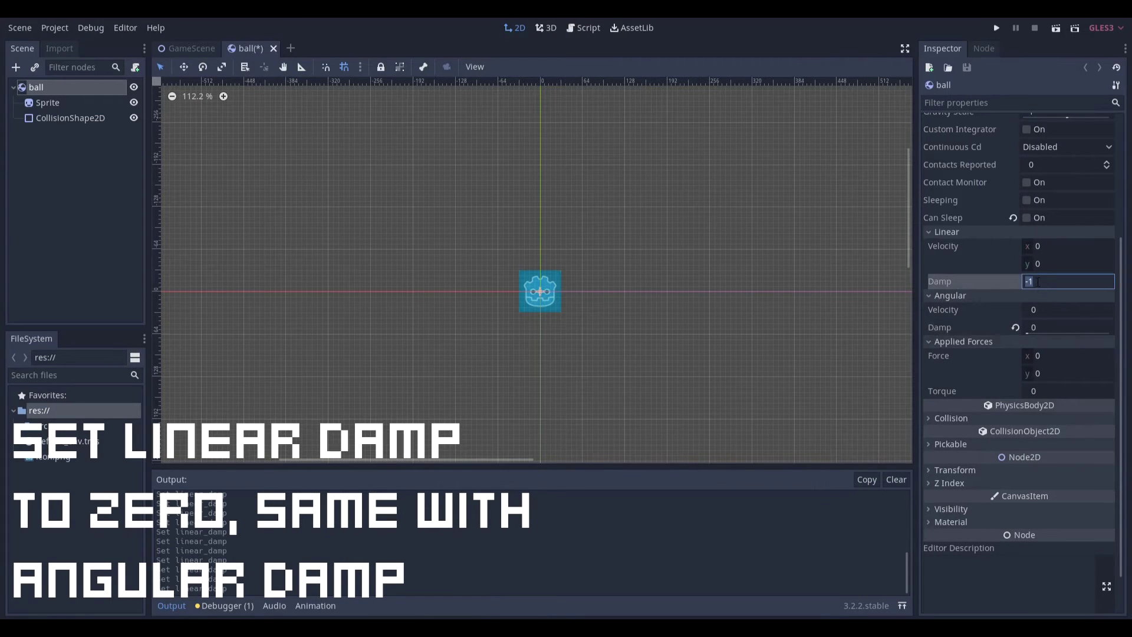
pyautogui.click(1048, 328)
pyautogui.press('Return')
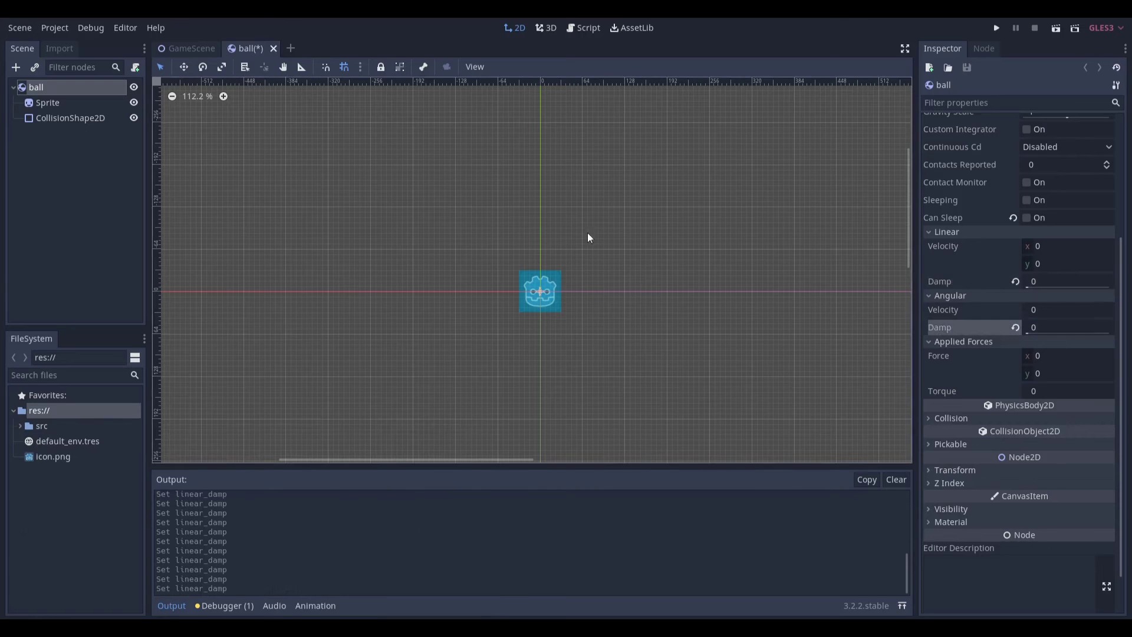
pyautogui.hotkey('ctrl', 's')
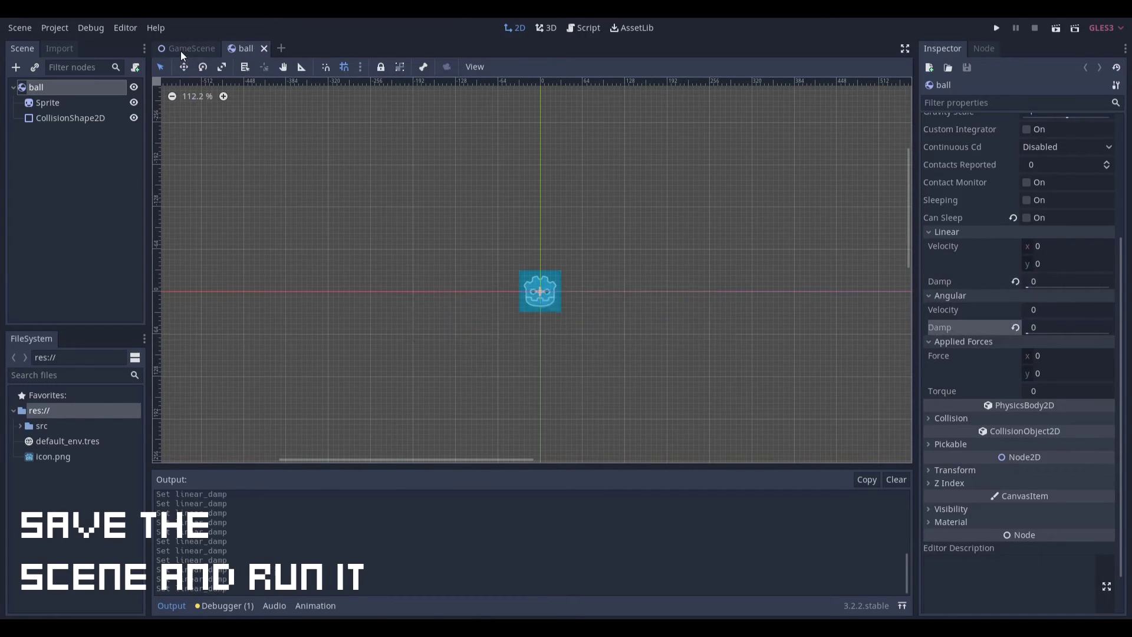
# Go back to GameScene, save it, and run the project to test the balls' attraction
pyautogui.click(184, 52)
pyautogui.hotkey('ctrl', 's')
pyautogui.press('F5')
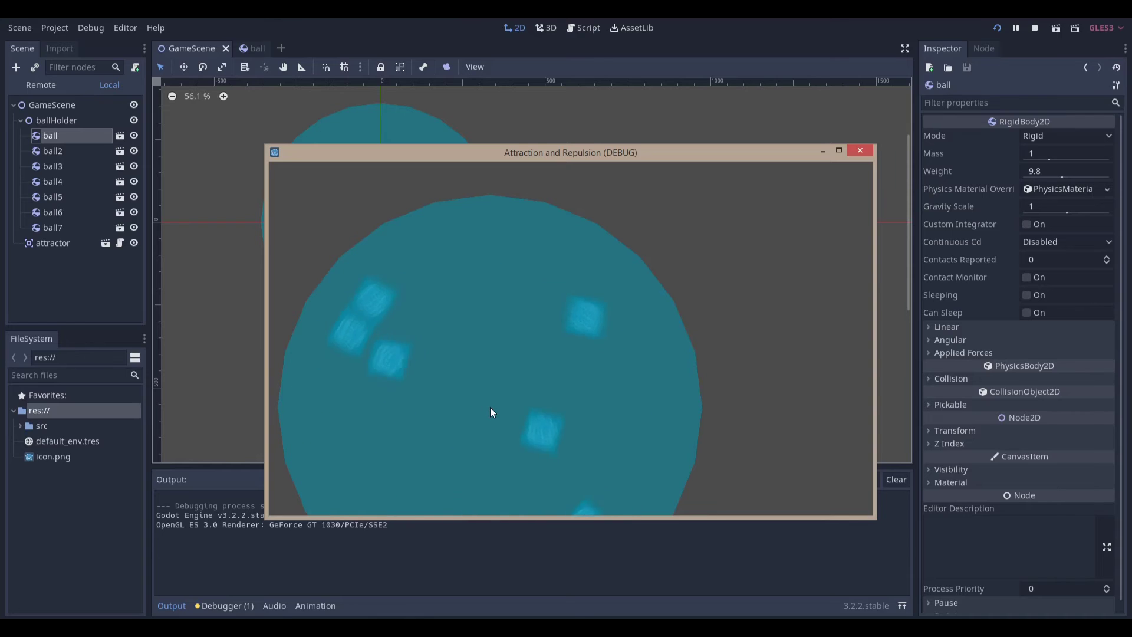
# In the ball scene, set the RigidBody2D's mass to 0.5 and return to the running game
pyautogui.click(253, 48)
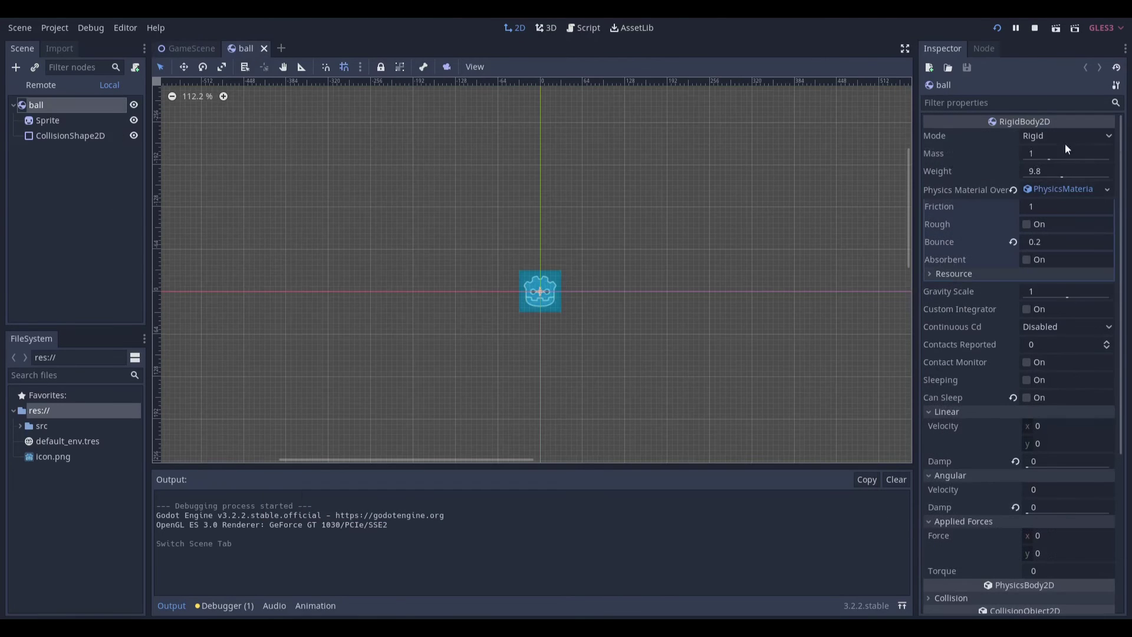
pyautogui.click(1067, 152)
pyautogui.write('0.5')
pyautogui.press('Return')
pyautogui.hotkey('alt', 'Tab')
# Reduce the ball's mass to 0.1 and watch the orbiting balls in the running game
pyautogui.click(1076, 154)
pyautogui.write('0.1')
pyautogui.press('Return')
pyautogui.hotkey('alt', 'Tab')
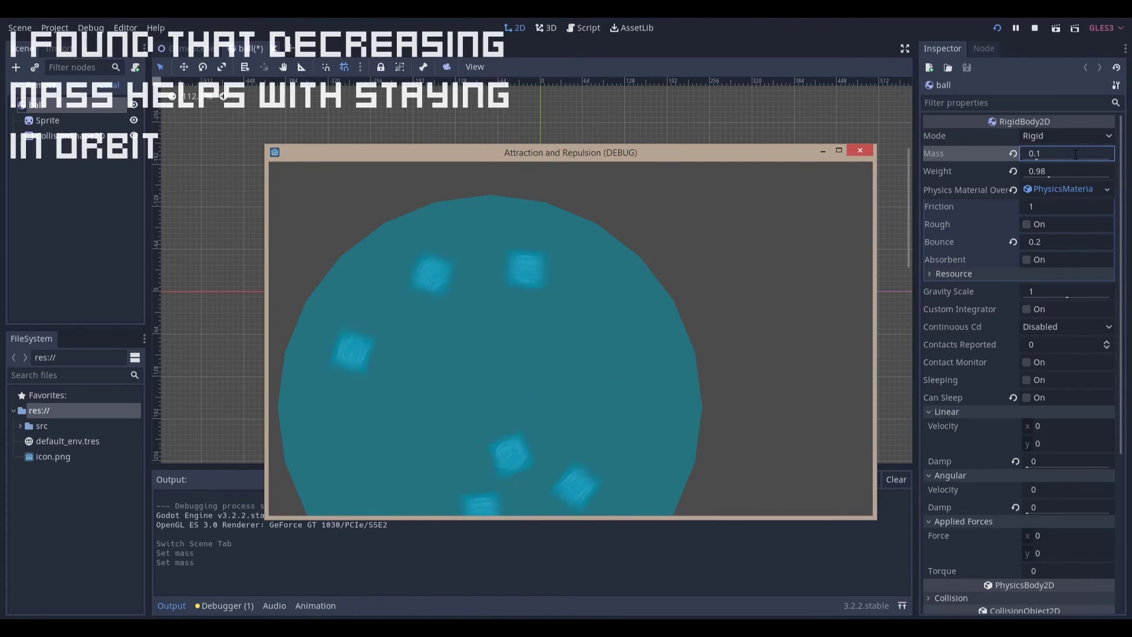
pyautogui.click(750, 77)
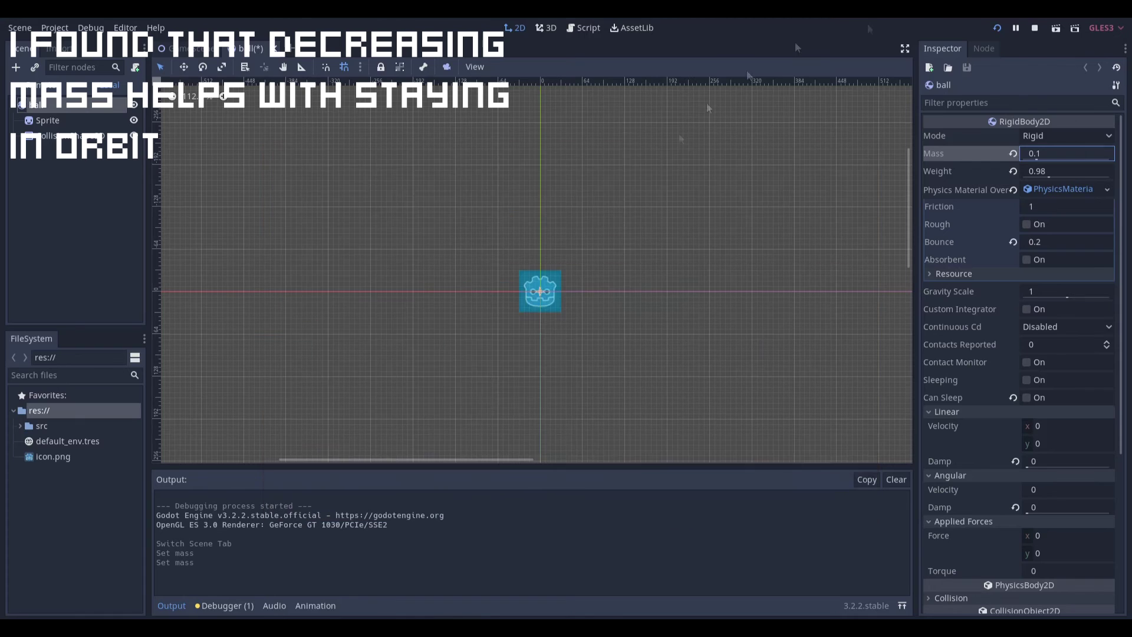
pyautogui.hotkey('alt', 'Tab')
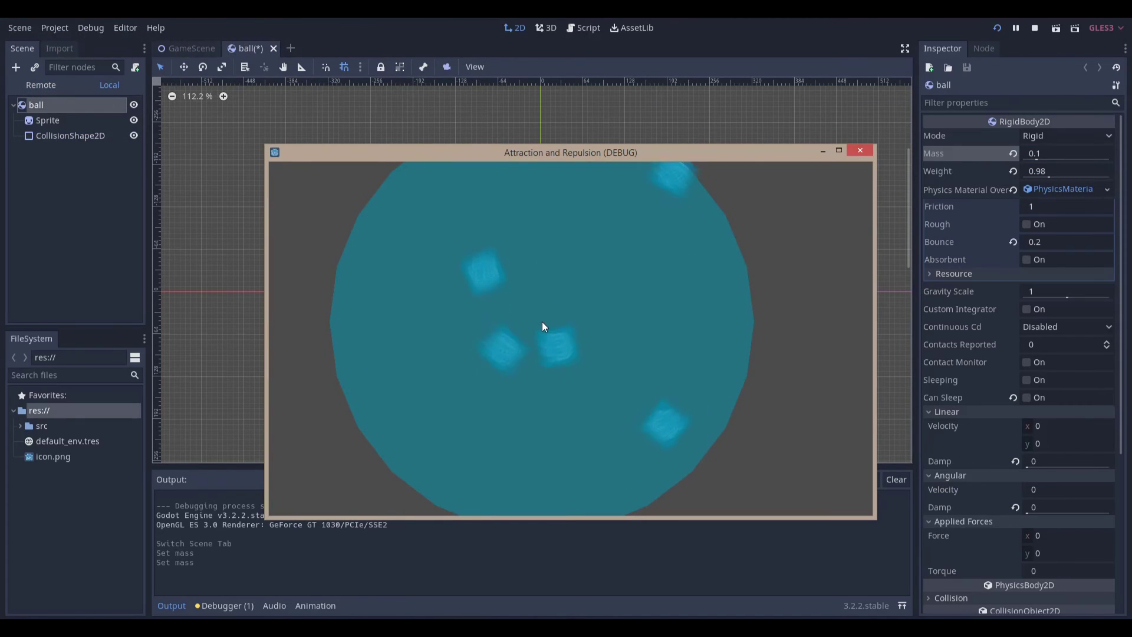